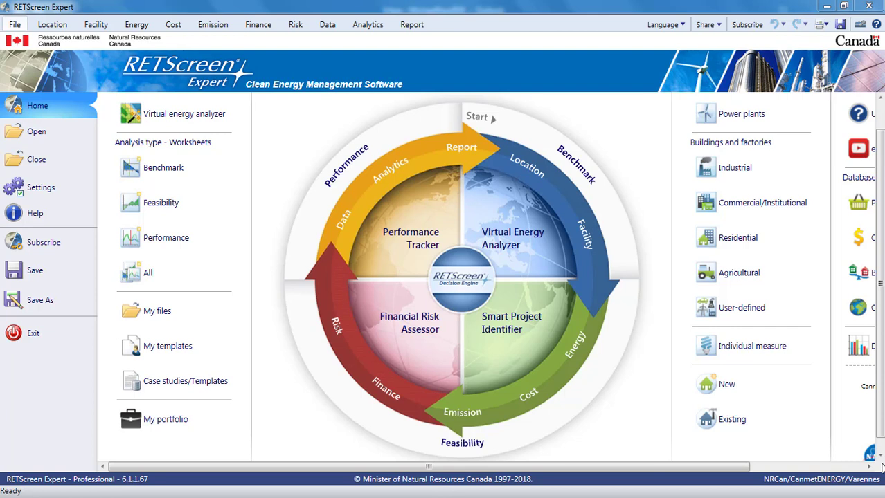
Scroll the Home page to the Integrated column and open the eLearning video channel
drag(668, 472, 799, 481)
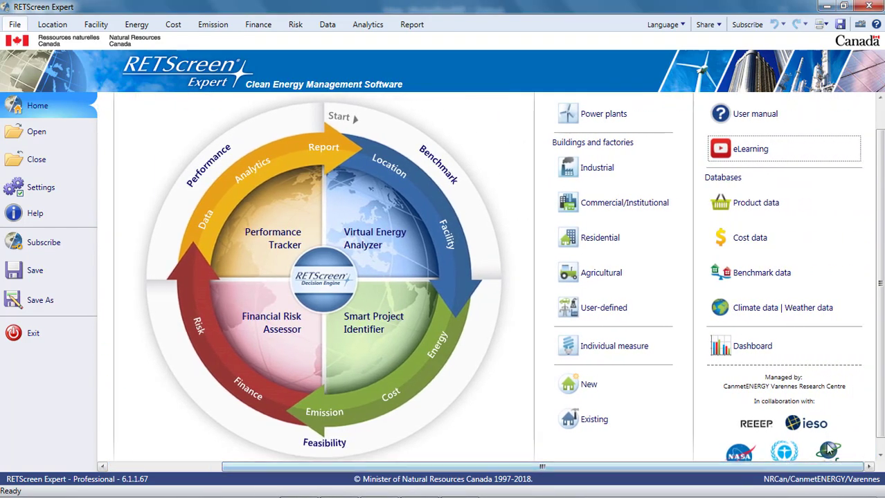
click(751, 149)
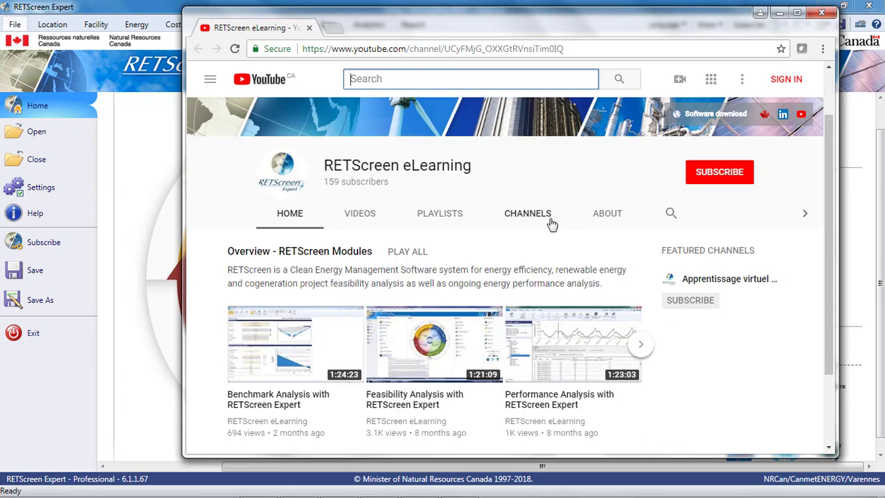
Scroll the eLearning channel down to the Overview - RETScreen Modules video row
scroll(552, 223, down, 1)
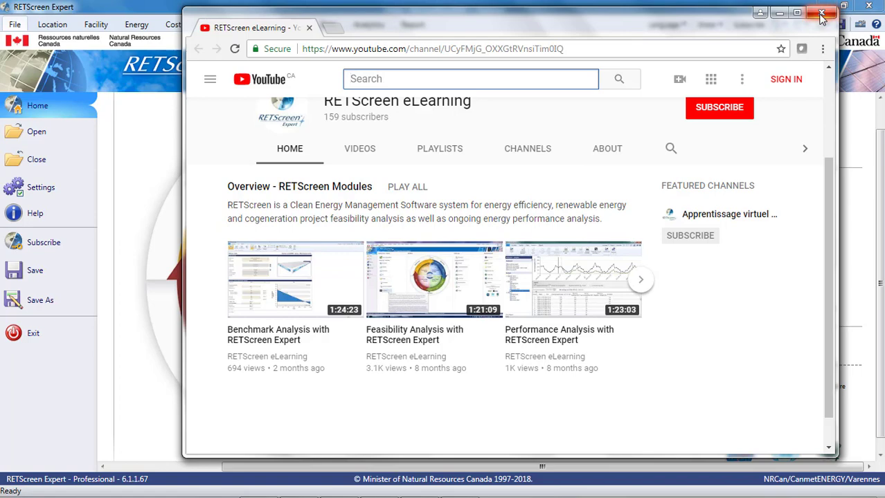
Close the eLearning browser window to return to RETScreen Expert
click(821, 16)
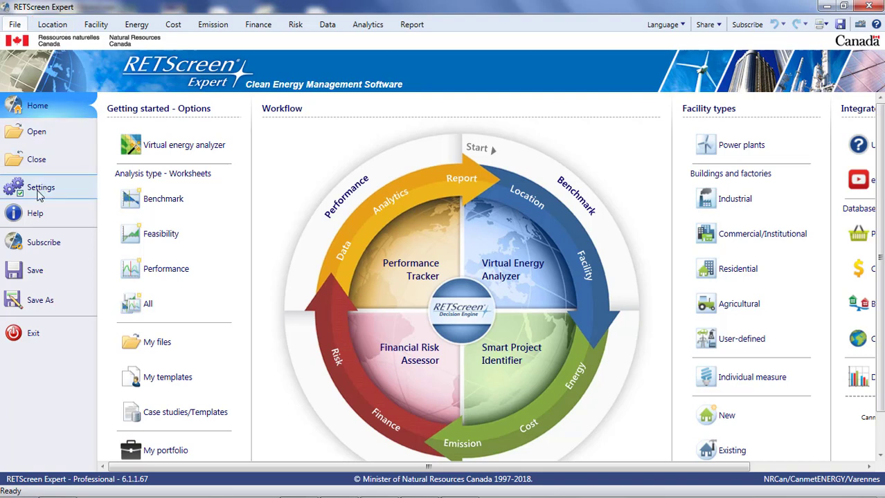
Open Settings and scroll down through the default currency, units and number format options
click(40, 193)
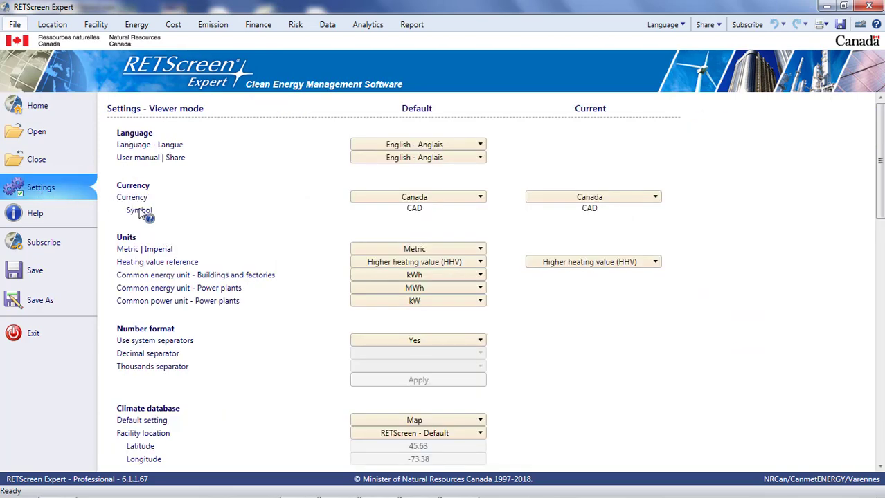
scroll(504, 171, down, 1)
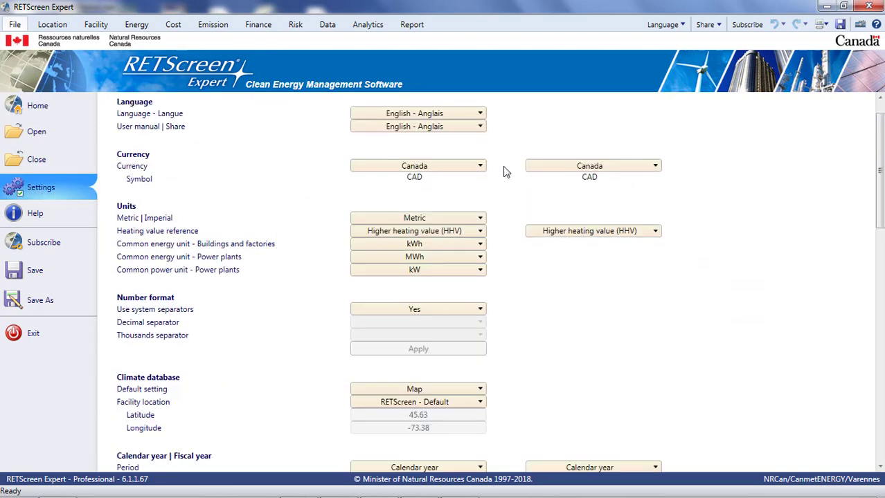
scroll(504, 172, down, 1)
scroll(505, 174, down, 1)
scroll(506, 174, down, 3)
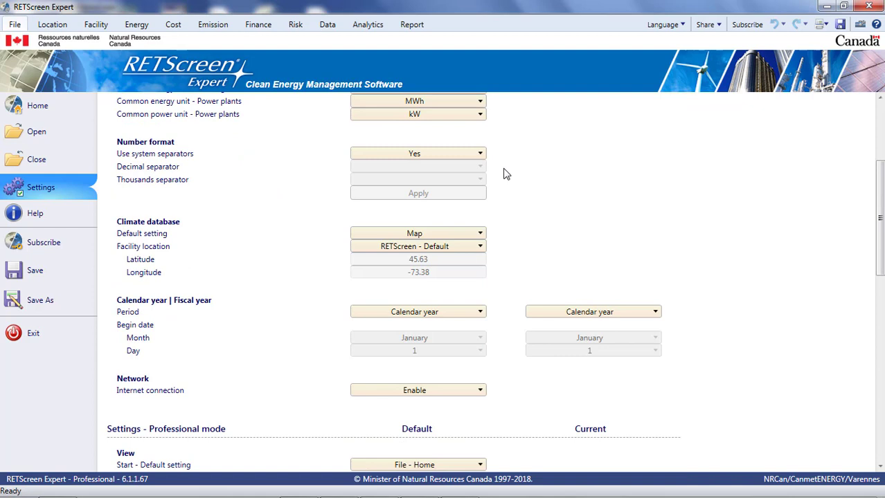
scroll(506, 174, down, 1)
scroll(504, 175, down, 4)
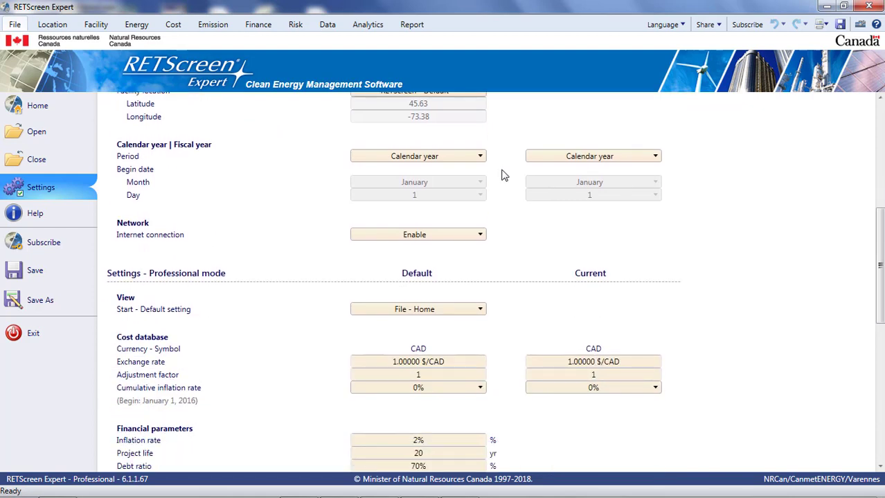
scroll(504, 176, down, 2)
scroll(504, 176, down, 1)
scroll(504, 175, down, 1)
scroll(504, 177, down, 2)
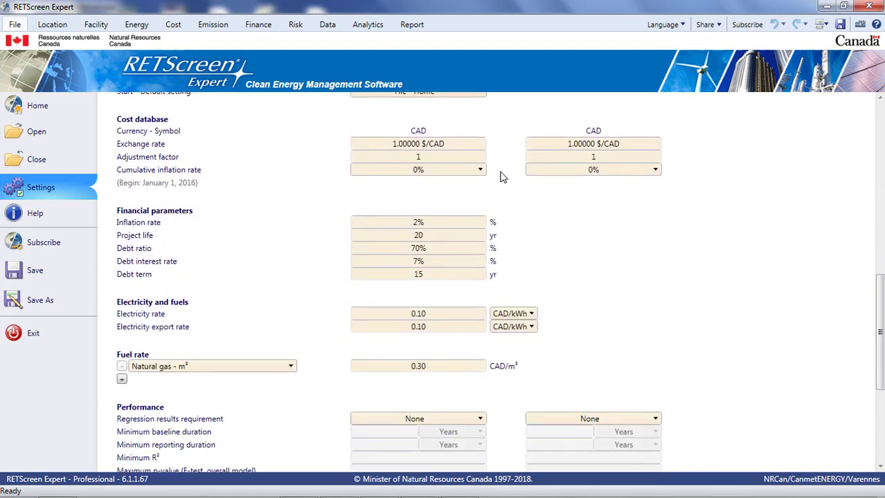
scroll(503, 177, down, 1)
scroll(503, 177, down, 1)
scroll(503, 177, down, 3)
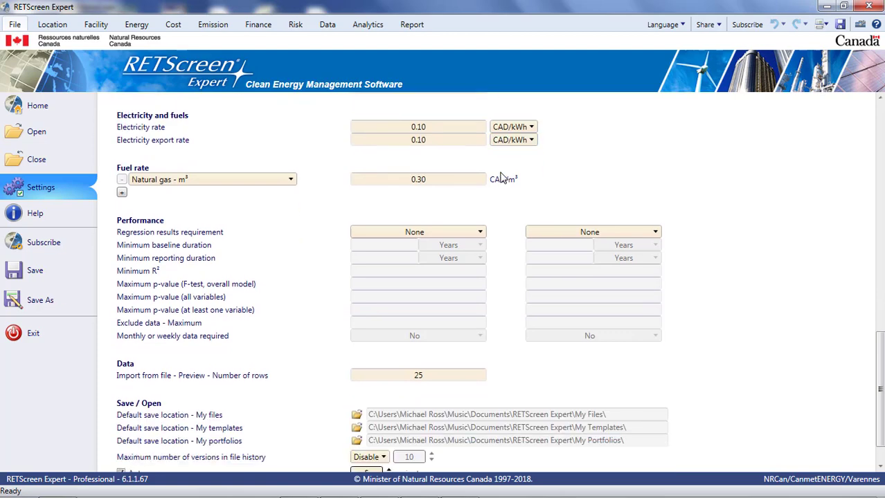
scroll(503, 177, down, 2)
Scroll back up through the settings and return to the Home workflow page
scroll(503, 177, up, 4)
scroll(503, 176, up, 1)
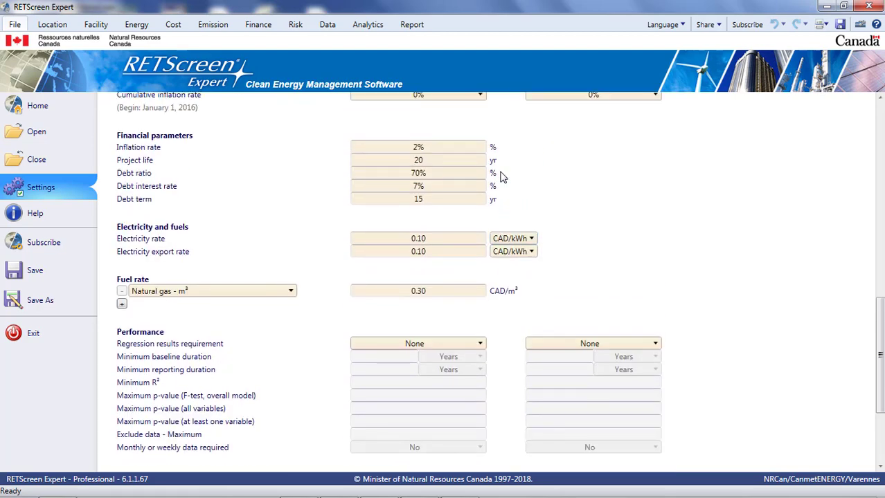
scroll(496, 188, up, 3)
scroll(496, 189, up, 1)
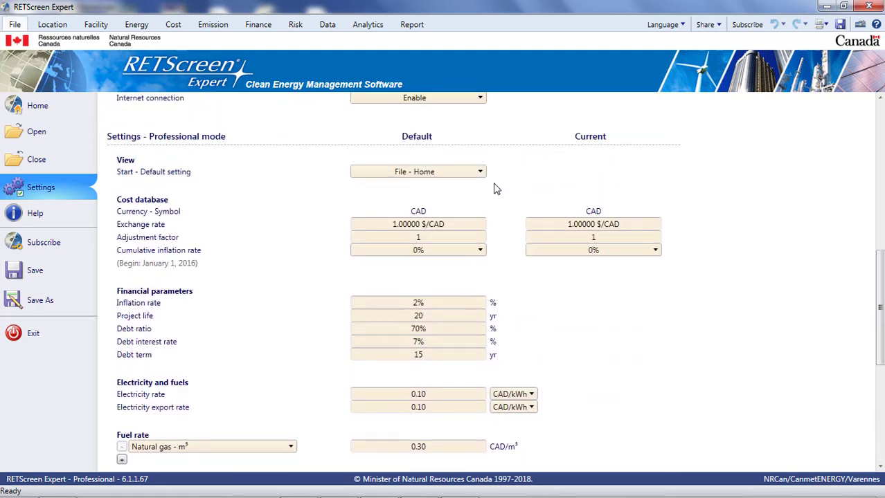
scroll(498, 224, up, 1)
scroll(499, 224, up, 3)
scroll(498, 224, up, 1)
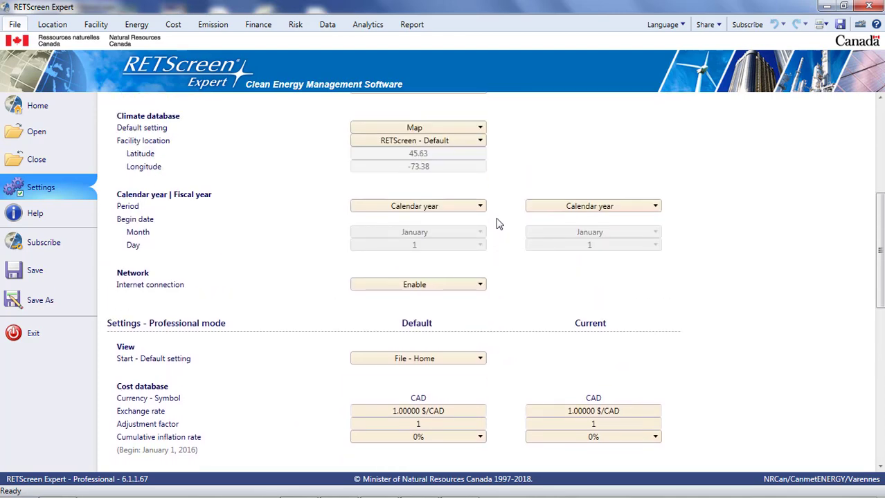
scroll(497, 222, up, 3)
scroll(497, 221, up, 1)
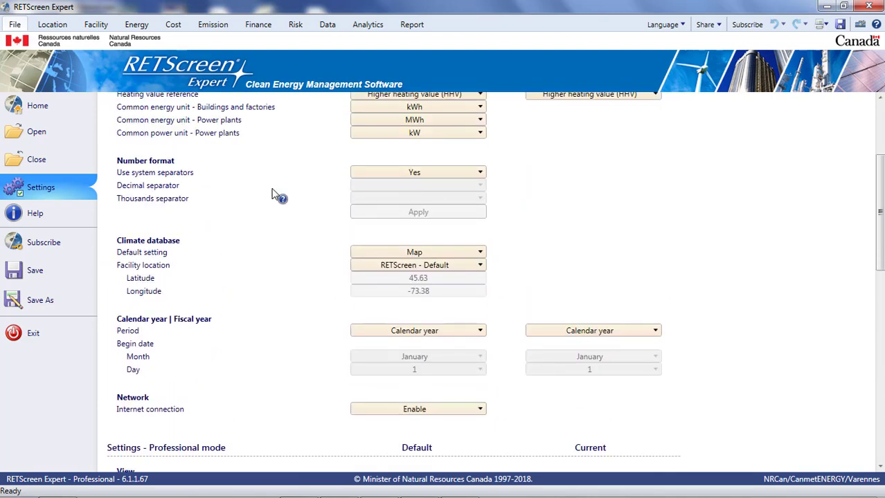
click(36, 111)
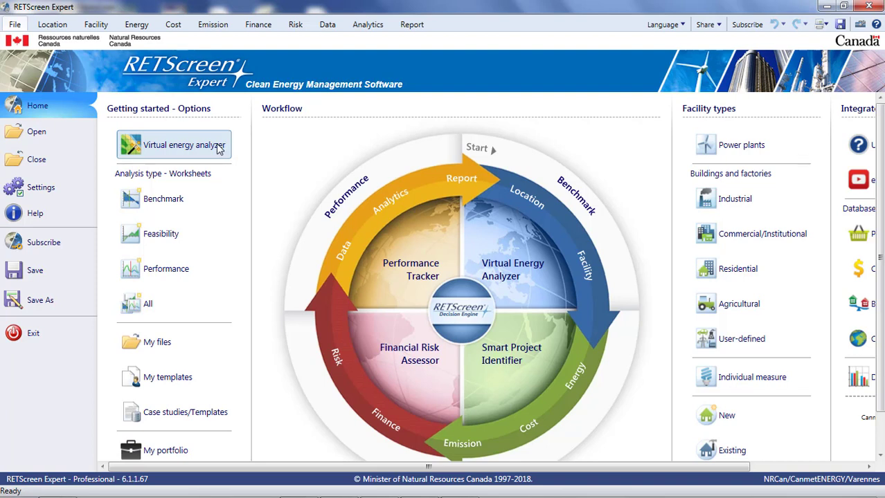
Launch the Virtual energy analyzer from the Getting started options
click(219, 148)
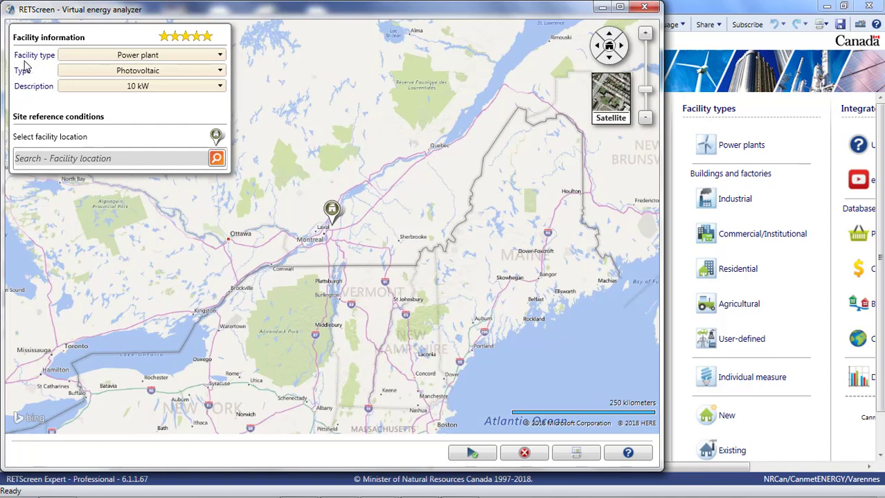
Keep Power plant and Photovoltaic, and choose the 10,000 kW description
click(225, 58)
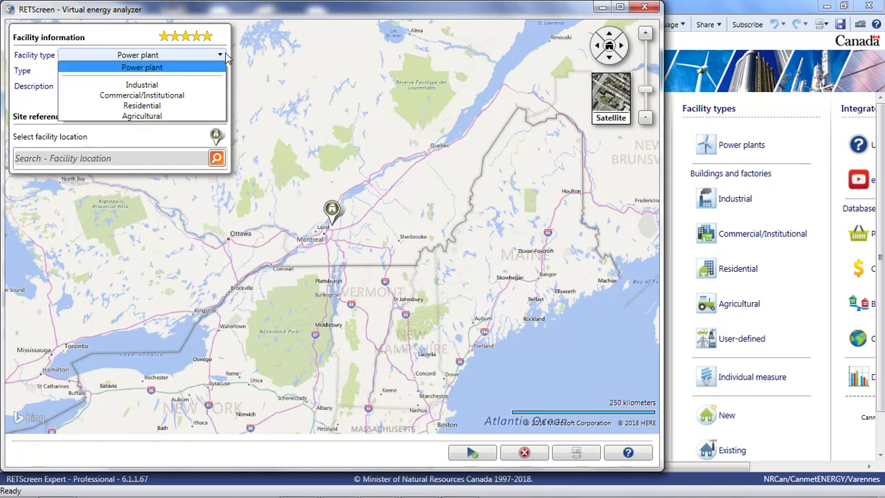
click(224, 55)
click(220, 72)
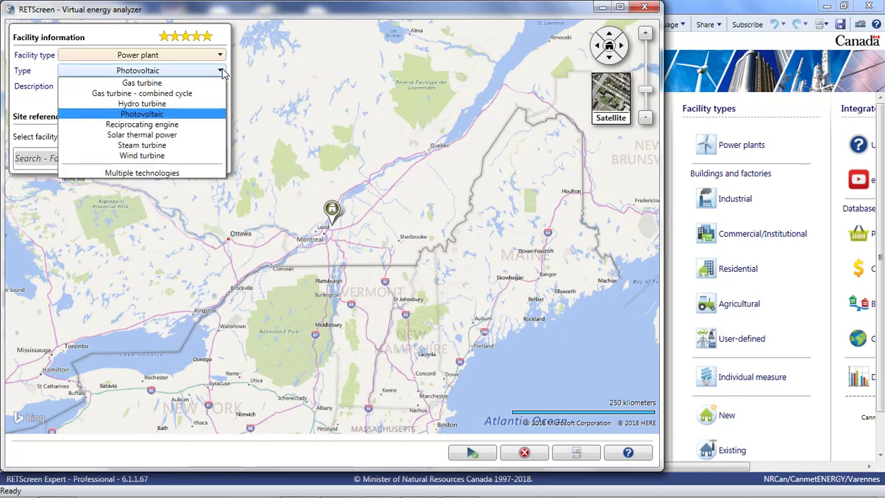
click(221, 71)
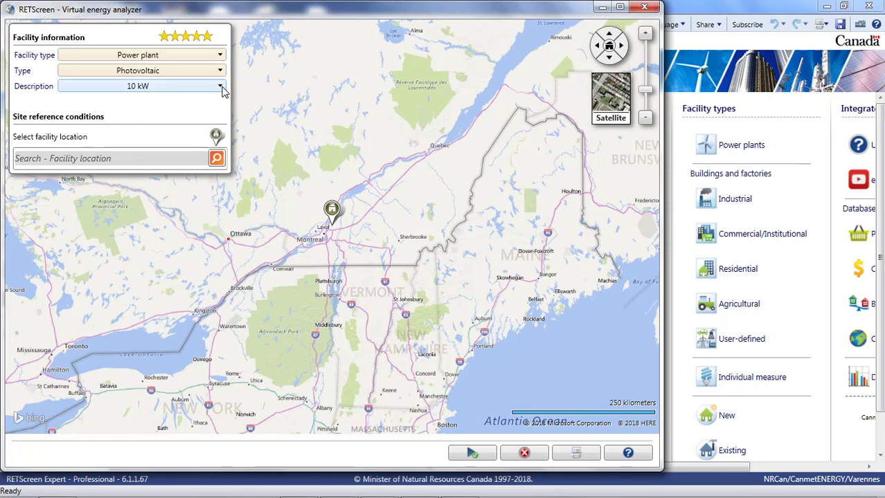
click(220, 87)
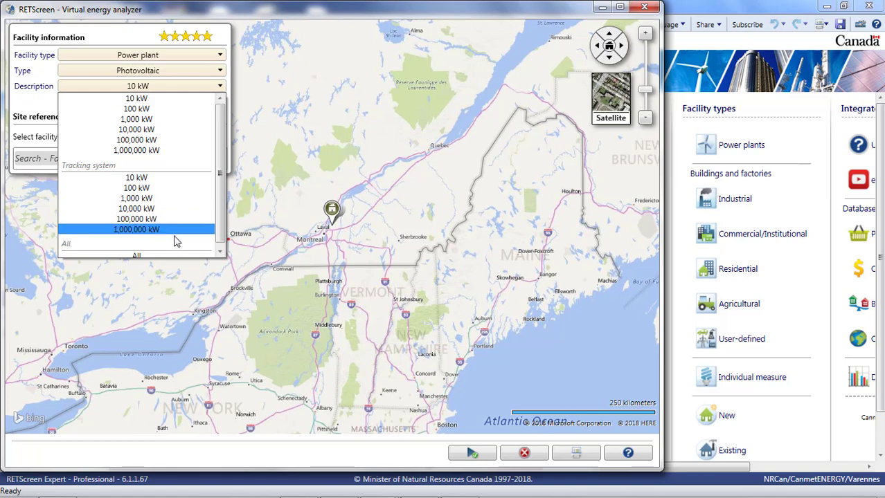
click(220, 252)
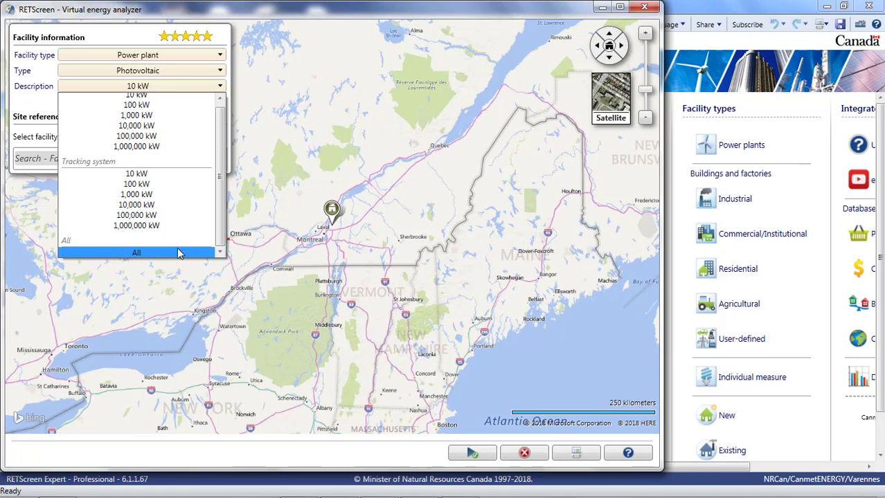
click(171, 126)
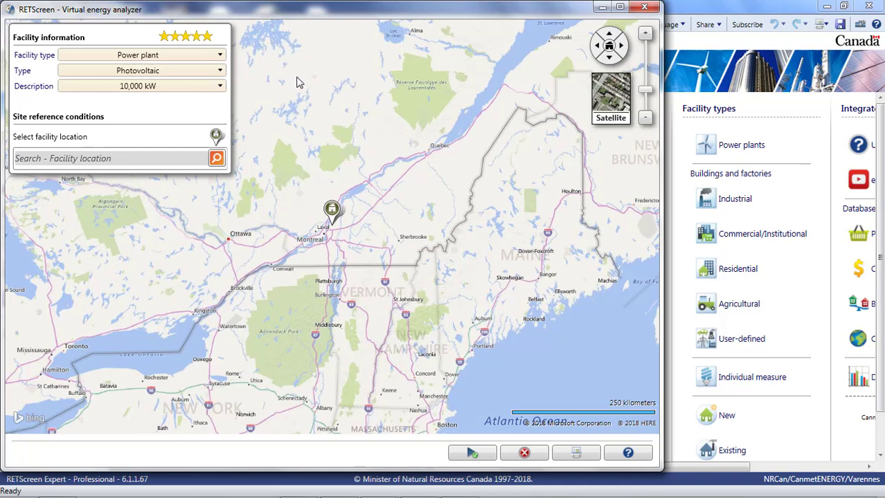
Start a location search for Mexico, then clear the search text
key(Tab)
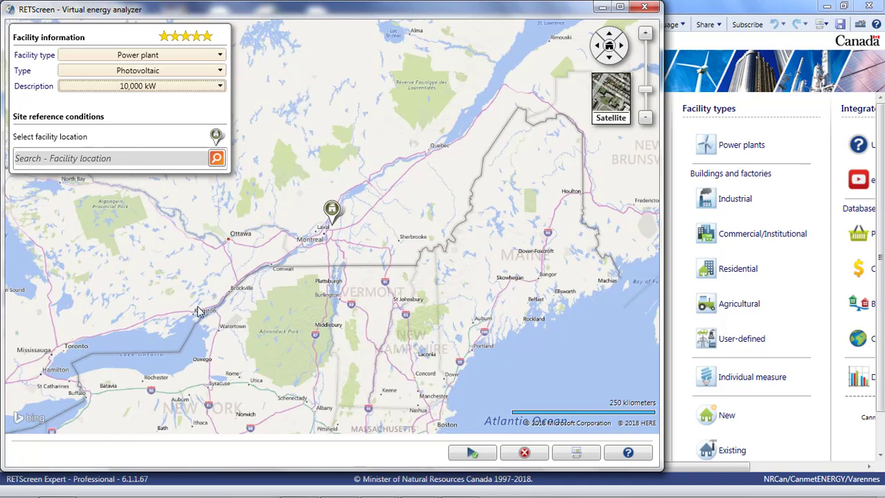
click(79, 158)
text(M)
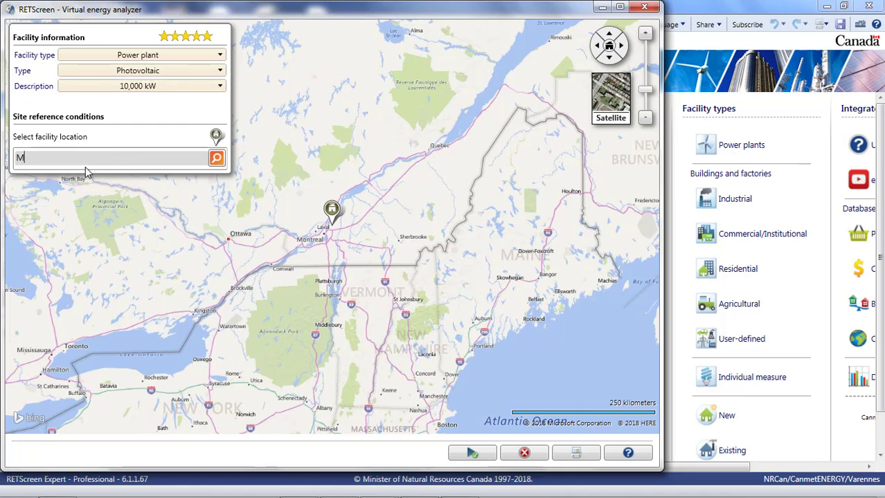
text(exico)
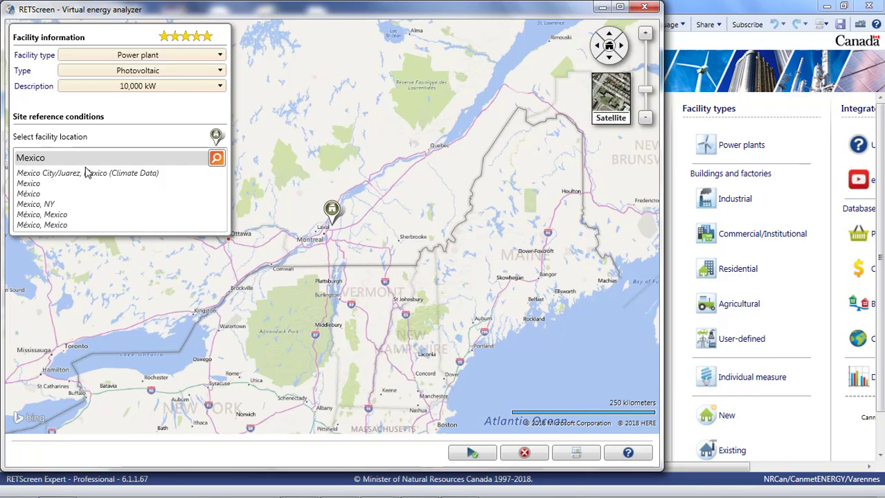
key(BackSpace)
key(BackSpace)
key(BackSpace)
key(BackSpace)
key(BackSpace)
key(BackSpace)
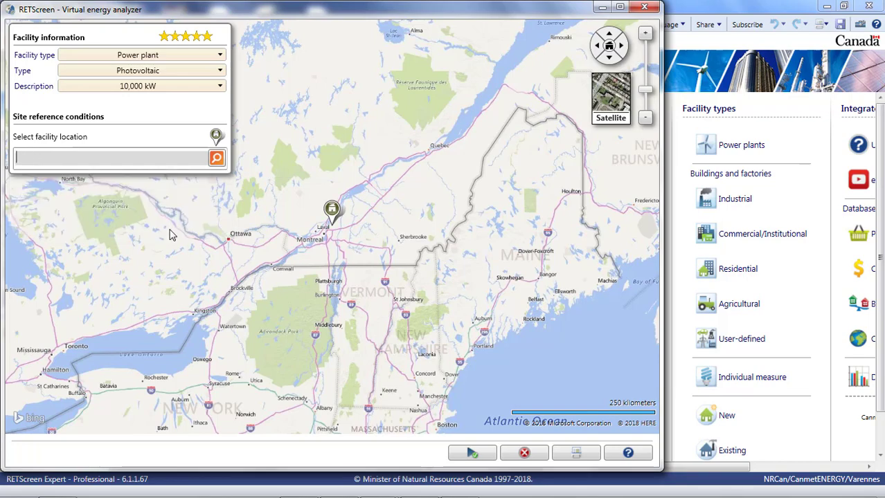
Pan and zoom the map to Sonora and drop the facility pin near Heroica Caborca
scroll(173, 234, down, 2)
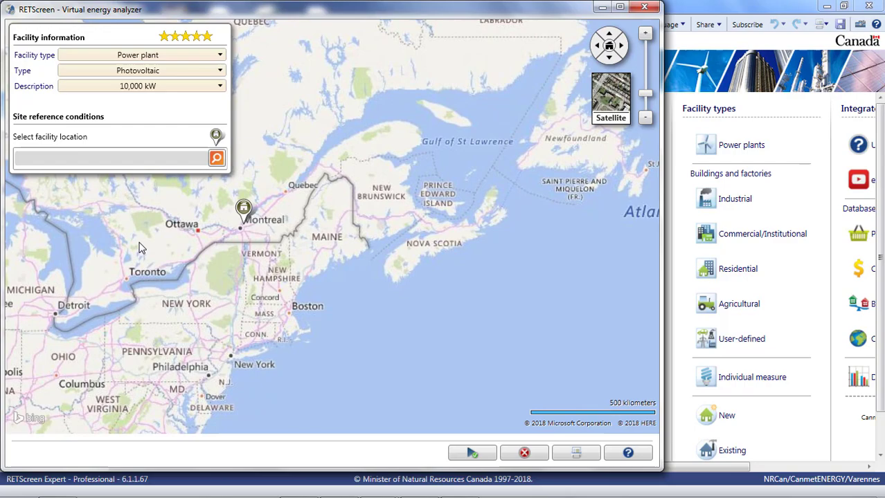
drag(146, 243, 464, 183)
scroll(325, 207, up, 1)
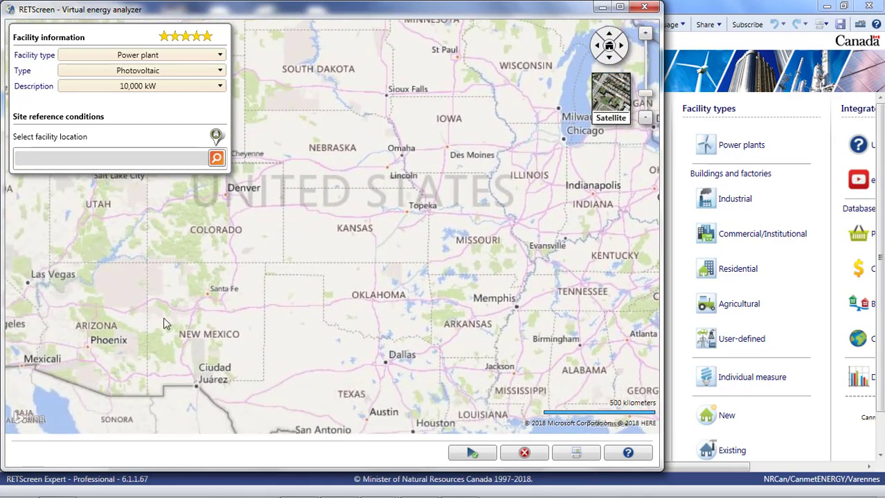
mouse_move(164, 317)
mouse_down()
mouse_move(276, 256)
mouse_move(299, 317)
mouse_up()
scroll(277, 270, up, 1)
scroll(276, 270, up, 2)
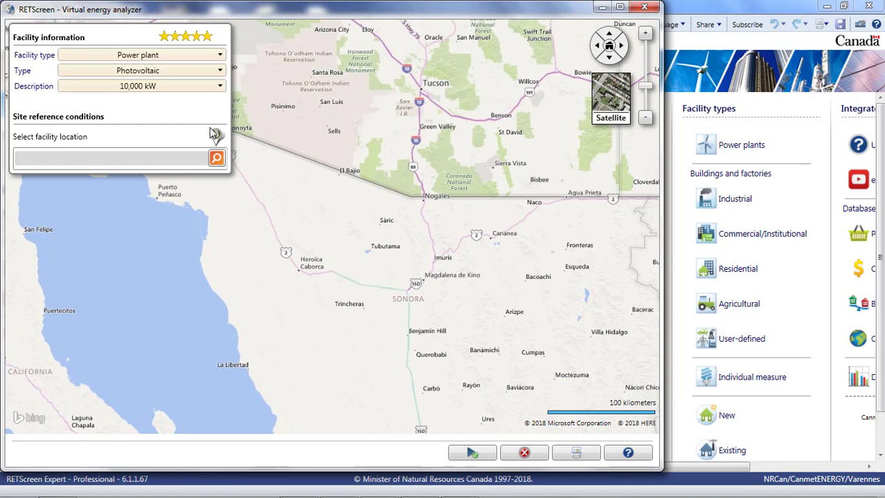
mouse_move(216, 135)
mouse_down()
mouse_move(320, 249)
mouse_move(312, 243)
mouse_up()
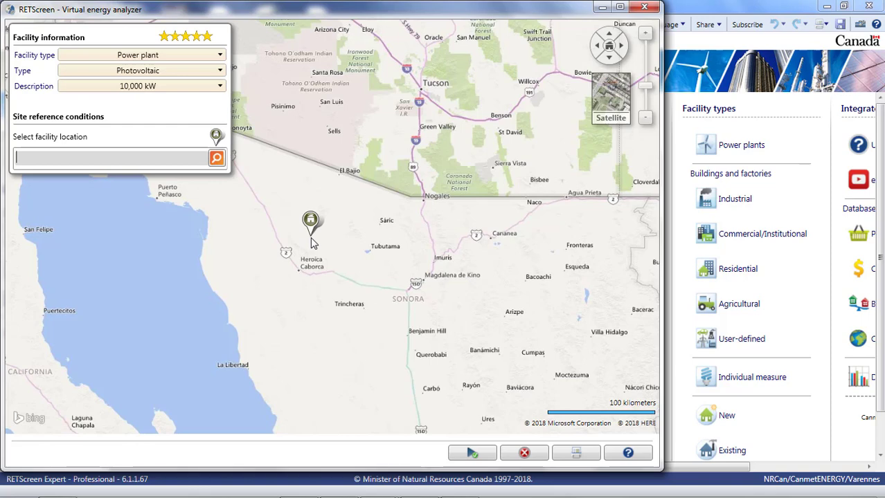
click(464, 453)
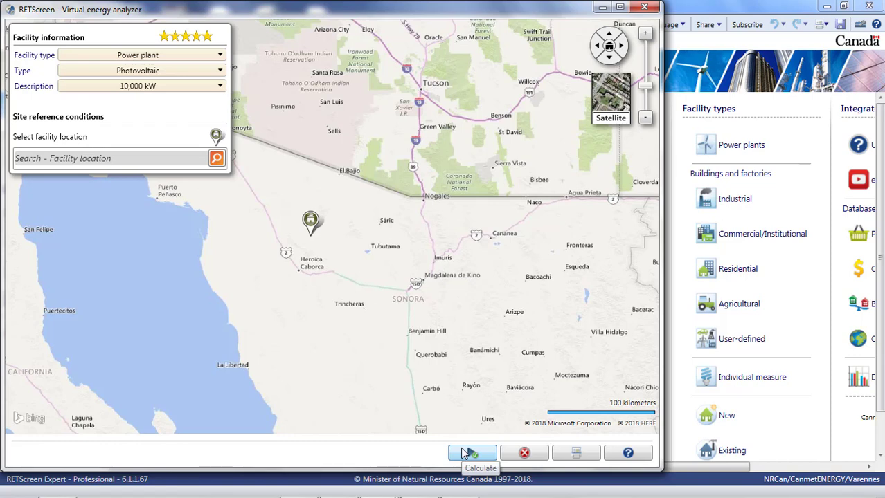
Calculate the Caborca project, review Facility, Energy, Cost, Emission and Finance, then return to Location
click(464, 453)
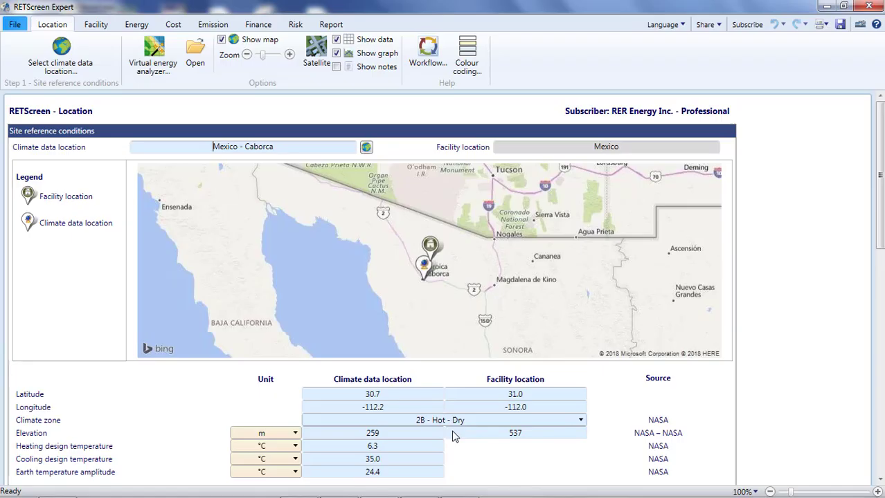
click(92, 24)
click(133, 25)
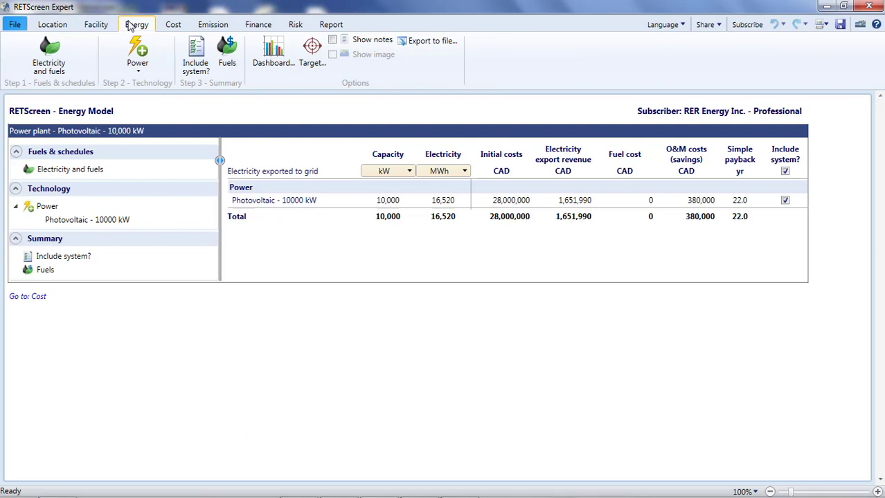
click(177, 25)
click(206, 27)
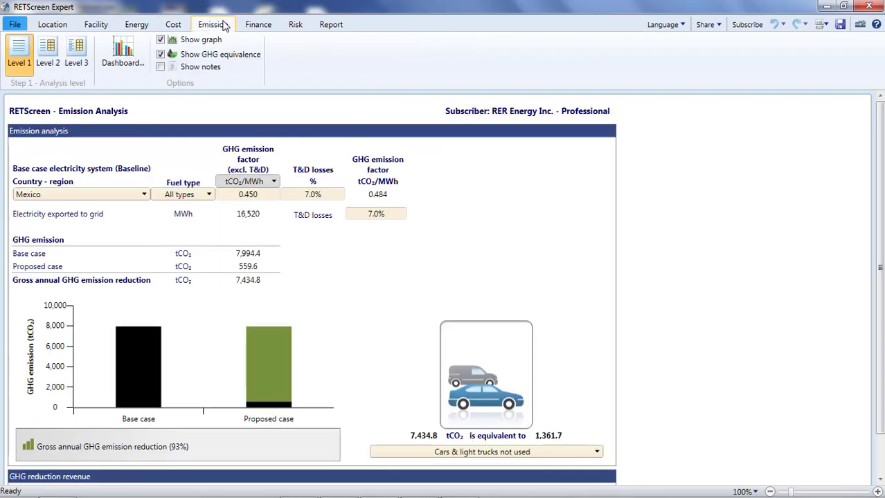
click(249, 26)
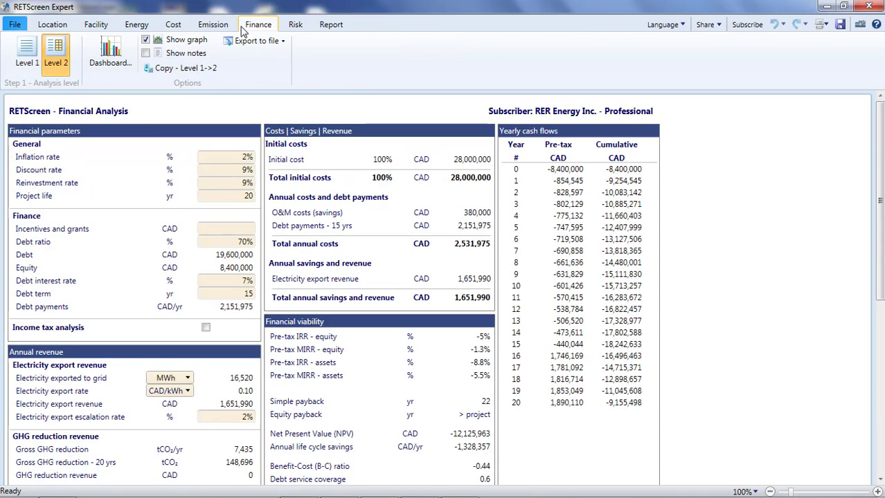
click(45, 27)
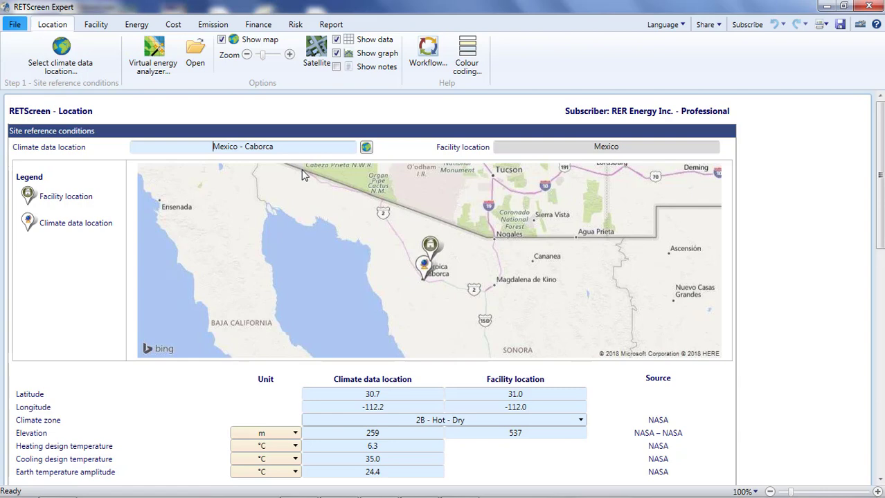
scroll(347, 251, down, 1)
scroll(348, 252, down, 2)
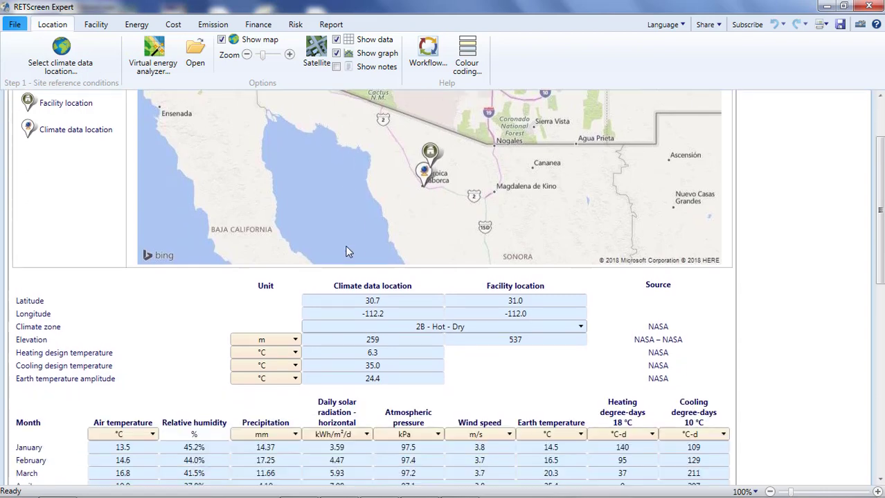
scroll(348, 252, down, 2)
scroll(348, 252, down, 1)
scroll(347, 252, down, 1)
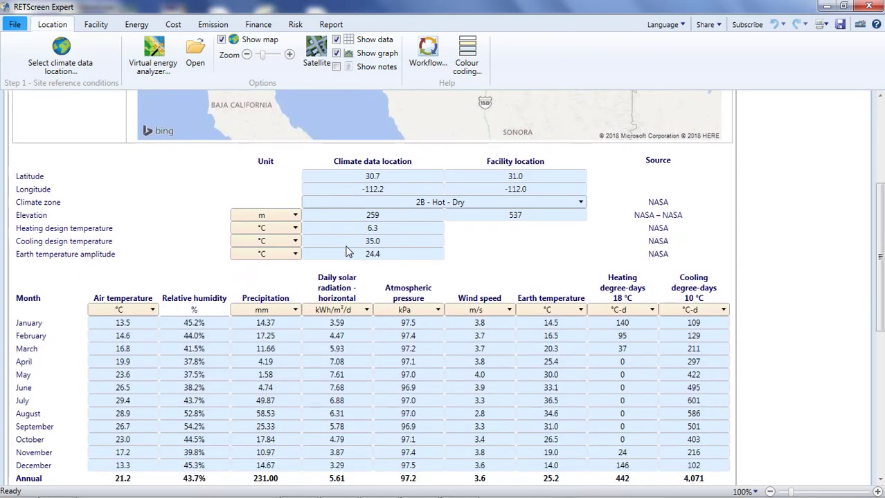
scroll(348, 252, down, 1)
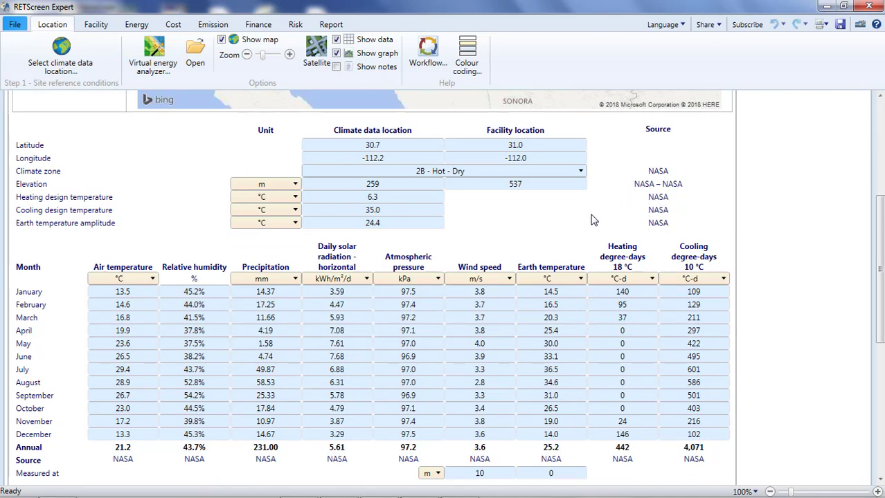
scroll(590, 222, down, 2)
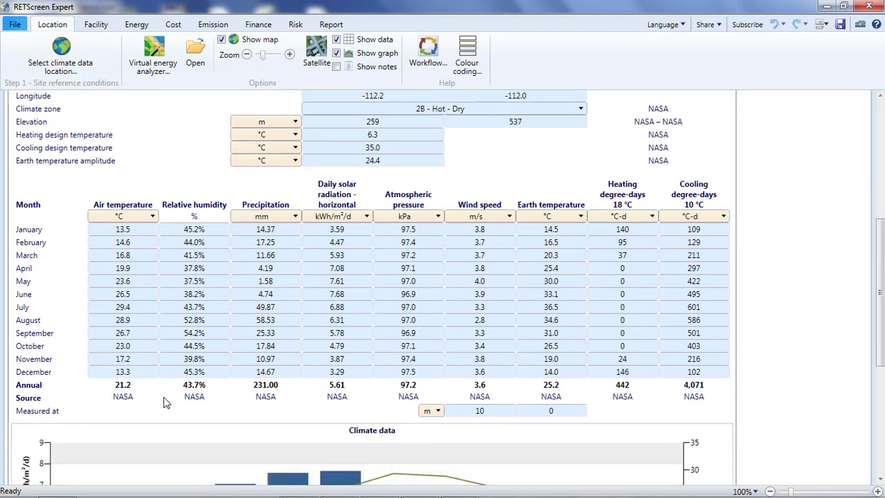
scroll(239, 405, down, 4)
scroll(248, 400, down, 2)
scroll(248, 399, down, 3)
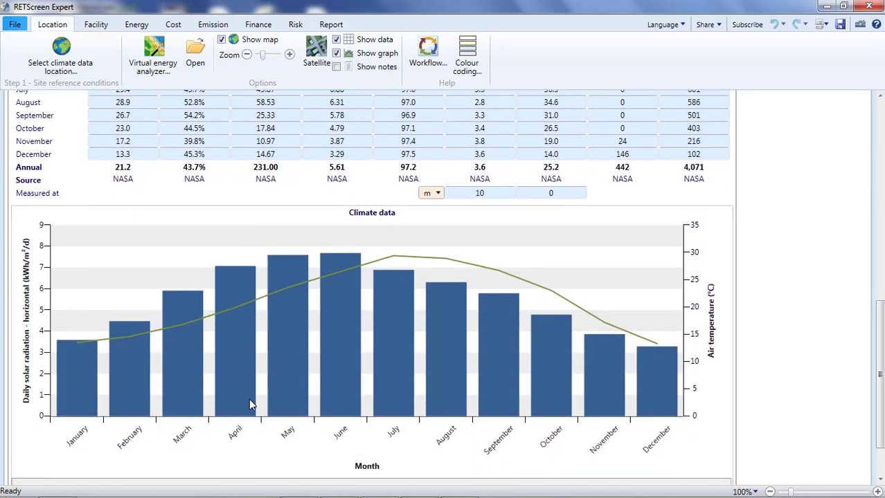
click(229, 450)
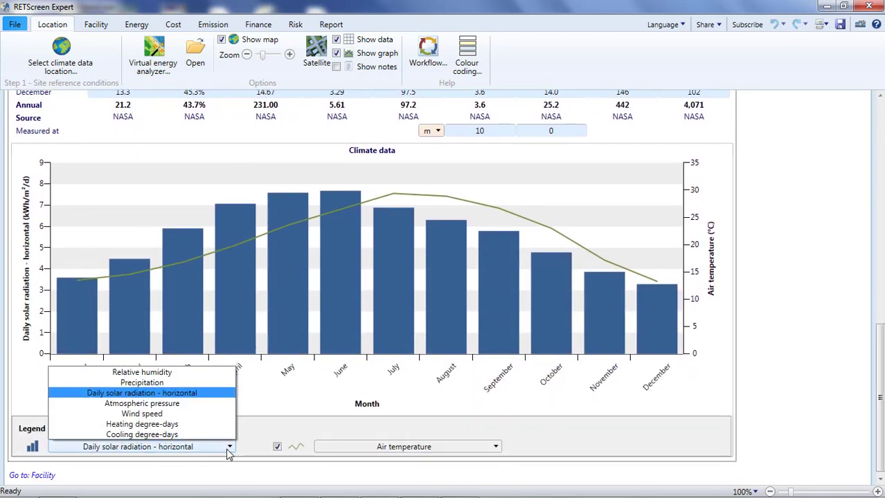
click(228, 452)
click(490, 451)
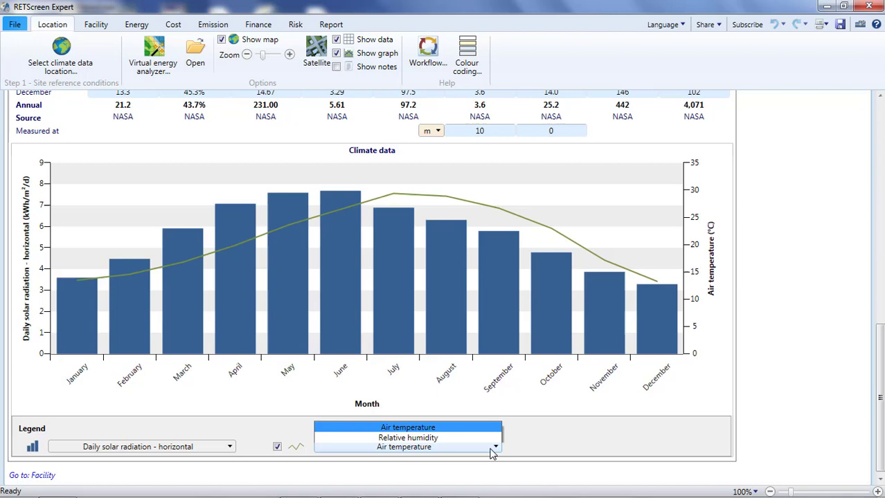
click(491, 451)
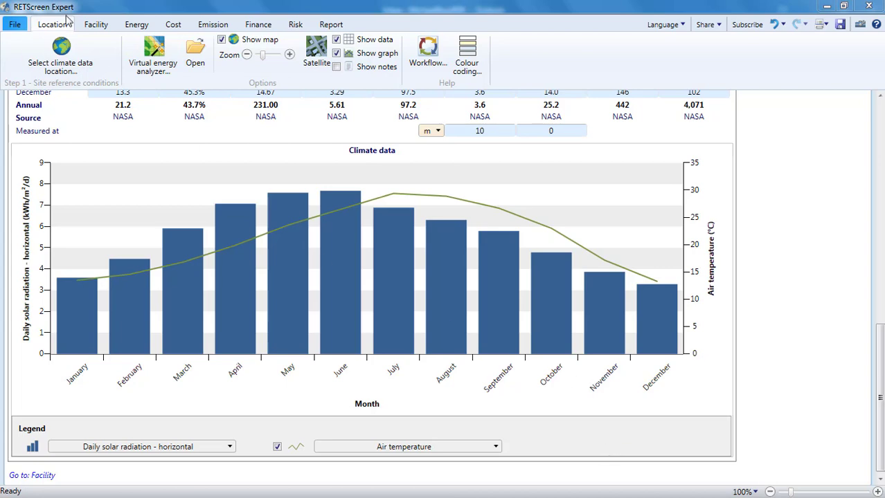
Enter 'Utility-scale project', prepared for 'Video' by 'RETScreen International', facility name 'Desert Sun'
click(89, 27)
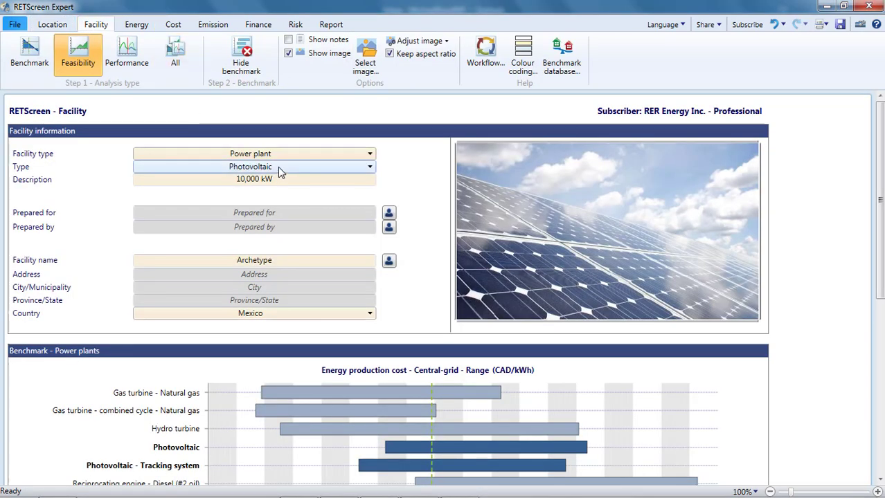
drag(277, 179, 213, 180)
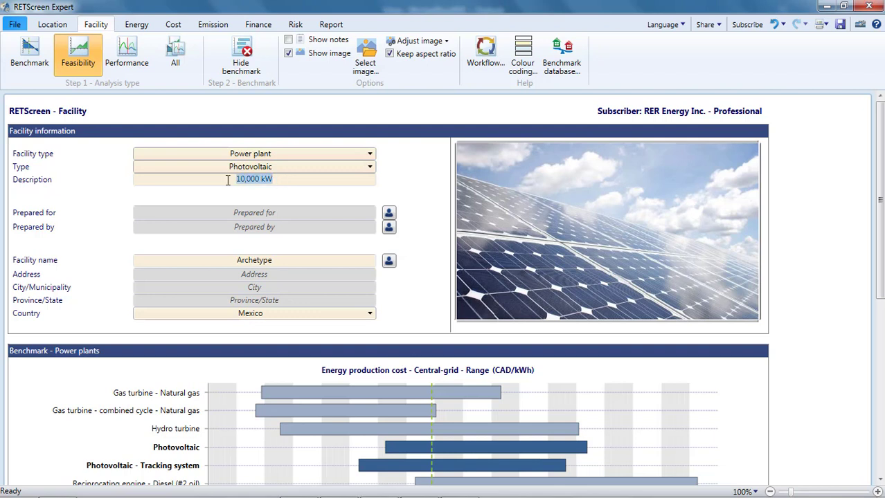
text(U)
text(tility-scale projec)
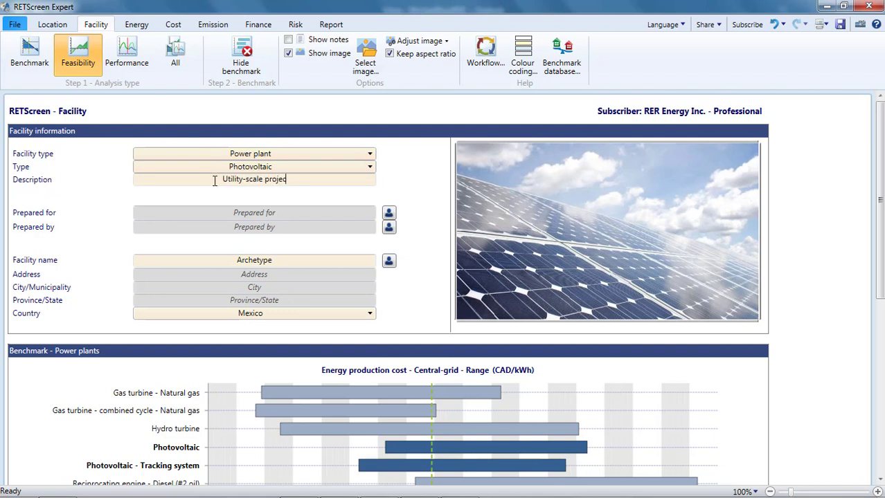
text(t)
click(261, 217)
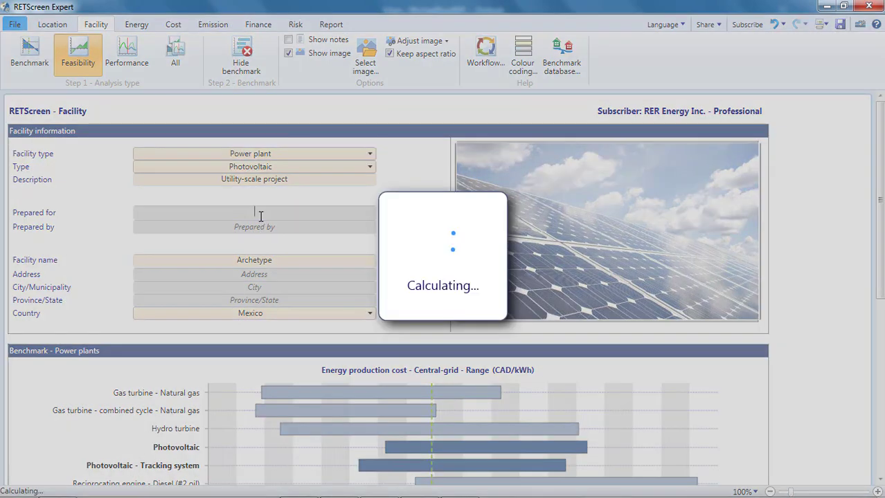
text(Video)
click(261, 225)
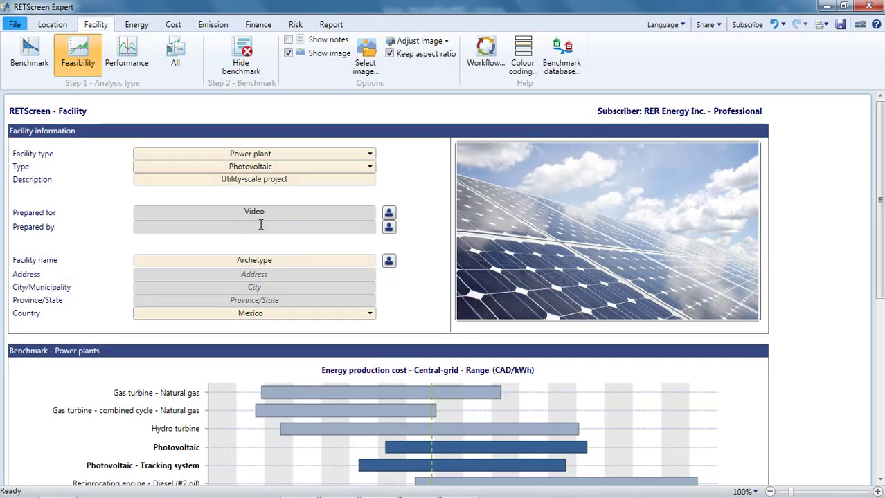
text(RETScreen Internat)
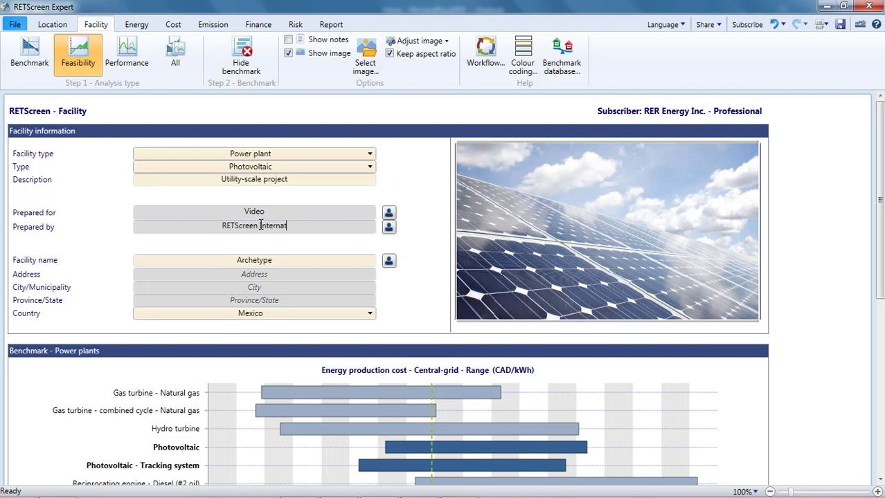
text(ional)
double_click(244, 262)
text(Des)
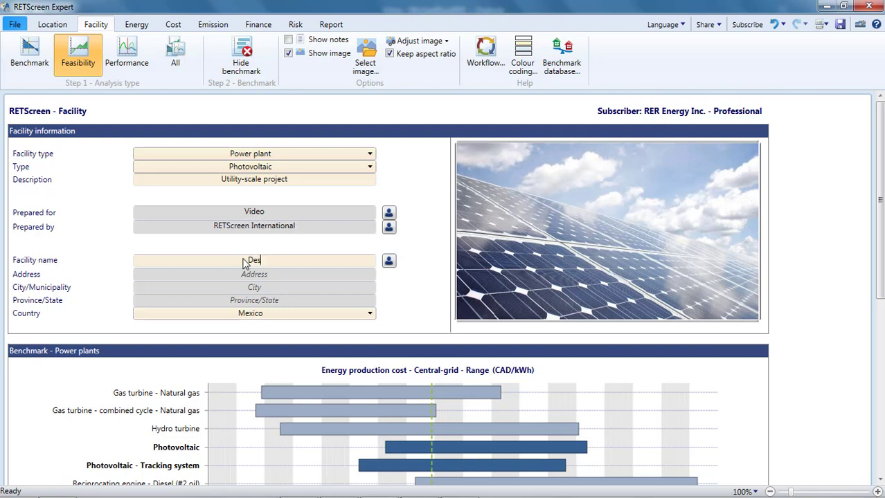
text(ert Sun)
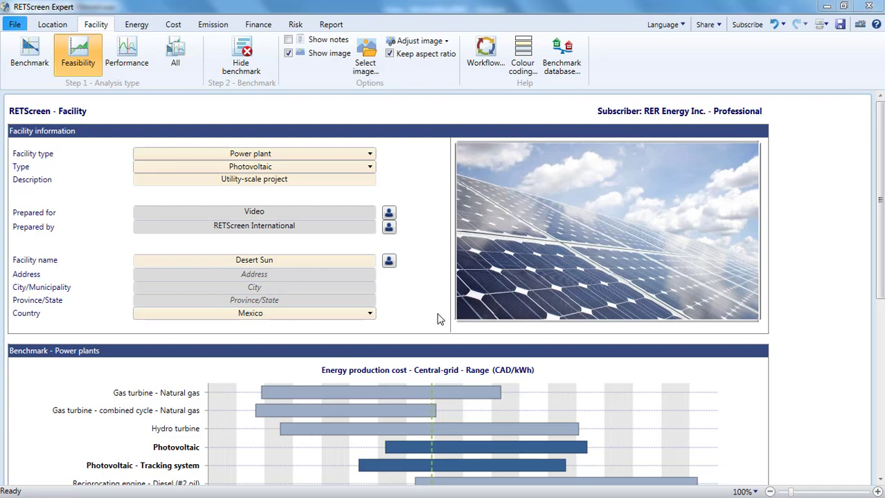
scroll(436, 319, down, 3)
scroll(436, 319, down, 2)
scroll(437, 319, down, 3)
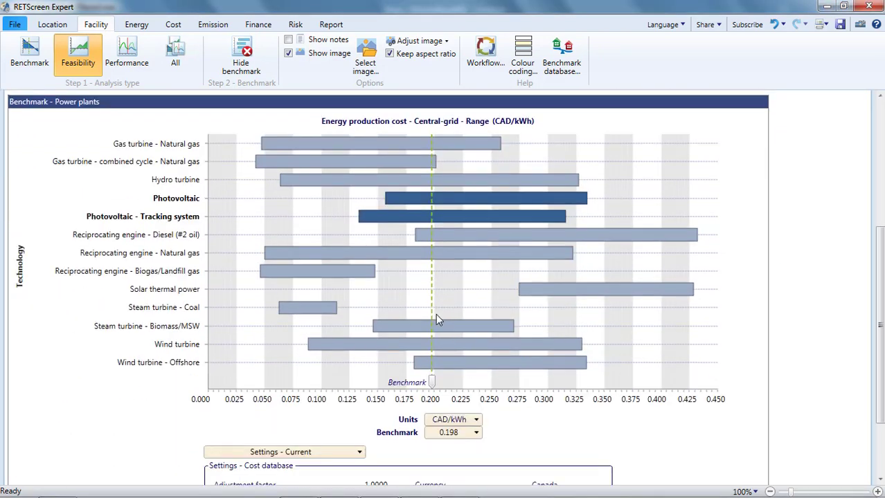
scroll(436, 313, down, 1)
scroll(435, 313, up, 1)
mouse_move(434, 386)
mouse_down()
mouse_move(487, 387)
mouse_move(435, 390)
mouse_up()
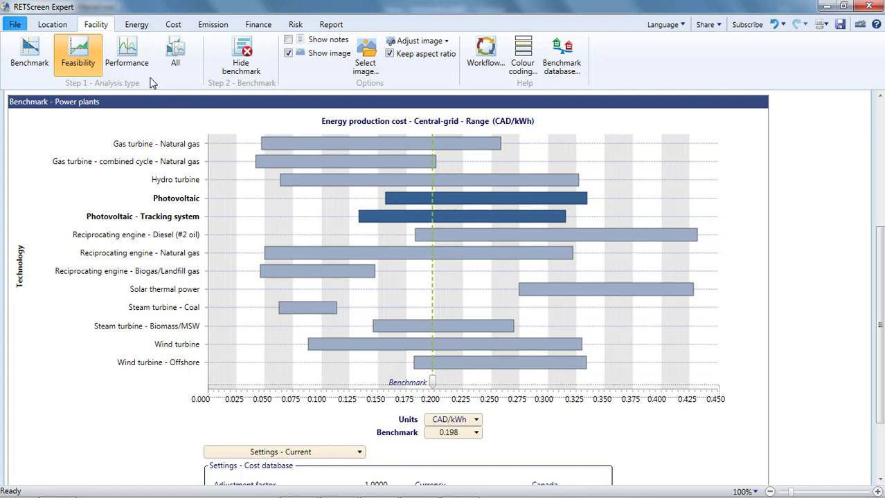
click(136, 25)
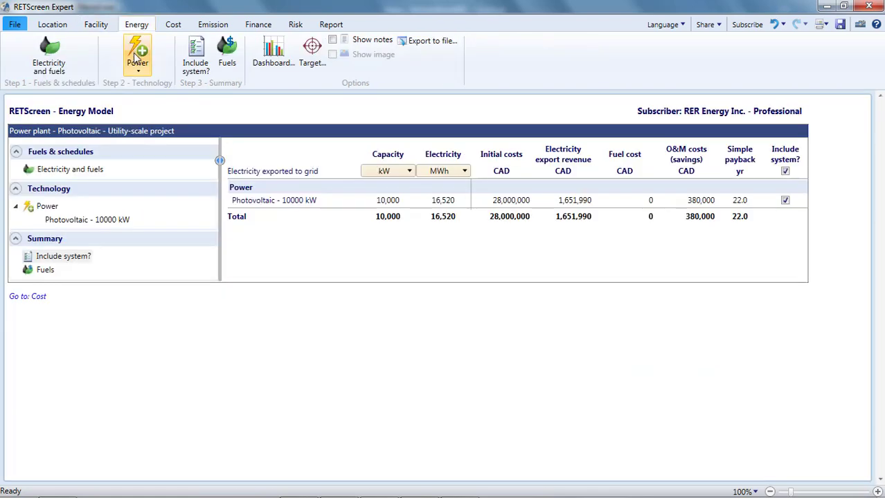
click(92, 172)
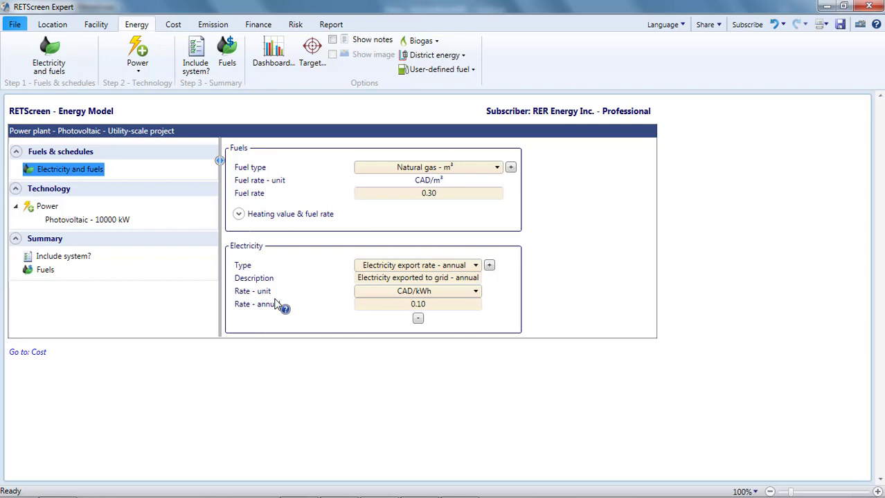
click(418, 306)
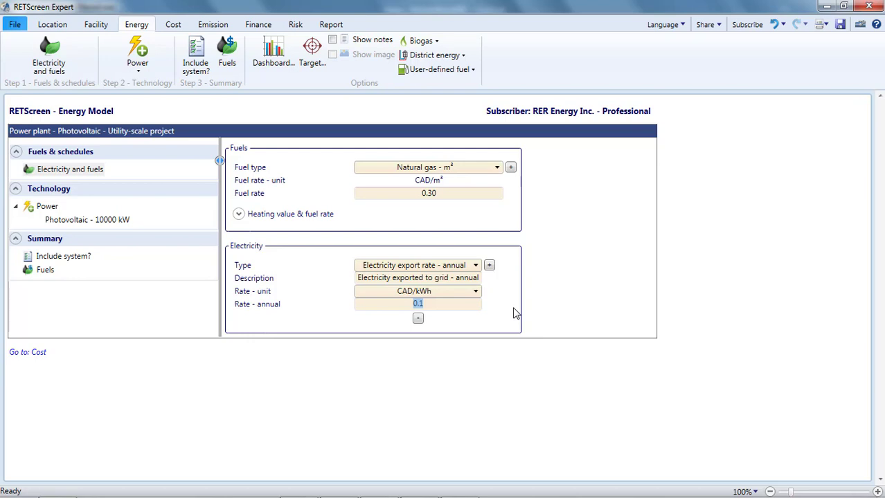
key(Return)
click(460, 170)
click(460, 171)
Open the Photovoltaic - 10000 kW inputs and check the capacity factor without changing it
click(78, 222)
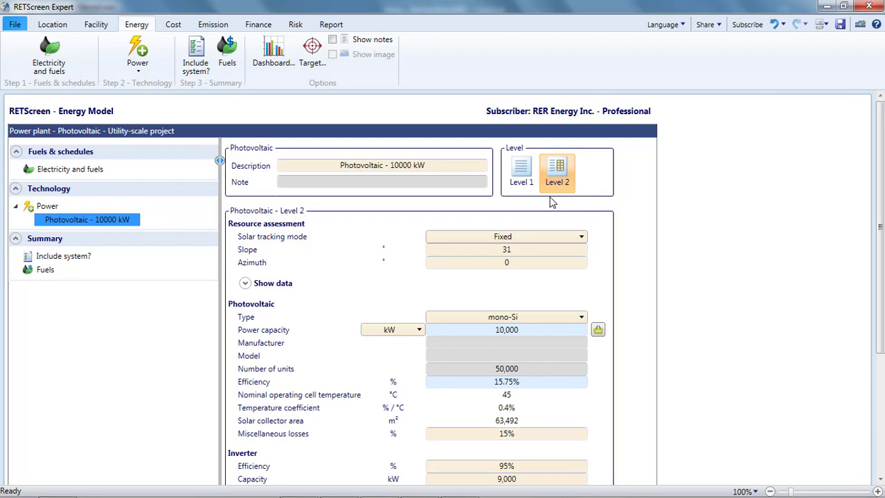
scroll(470, 245, down, 5)
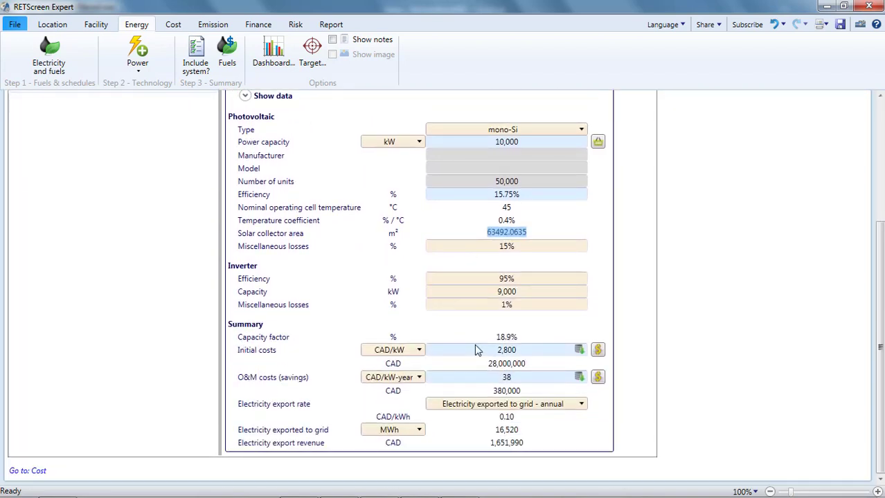
click(507, 339)
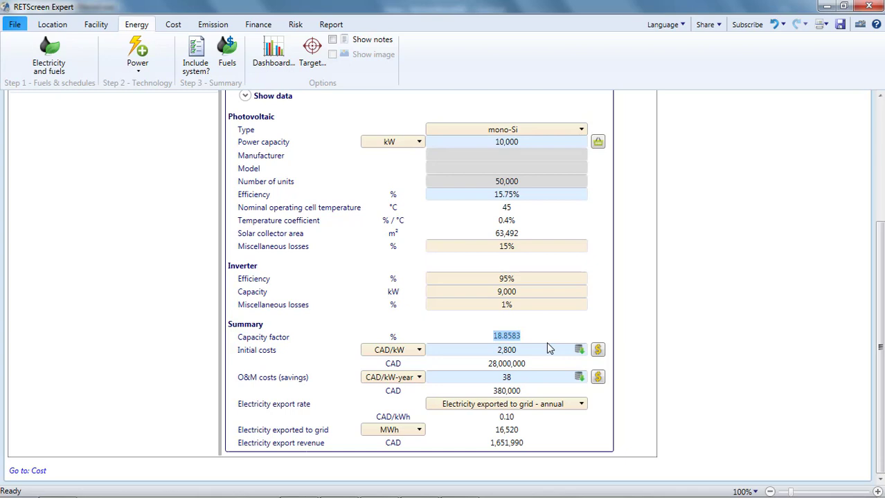
click(546, 334)
scroll(546, 334, up, 3)
scroll(545, 334, up, 2)
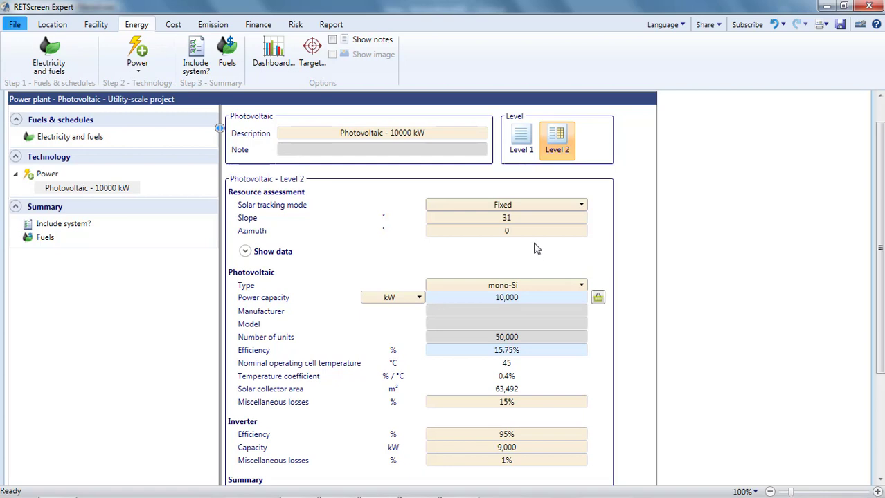
Switch the PV system to Level 1, keep 18.86% capacity factor, retype description 'Desert Sun 20 MW'
click(522, 145)
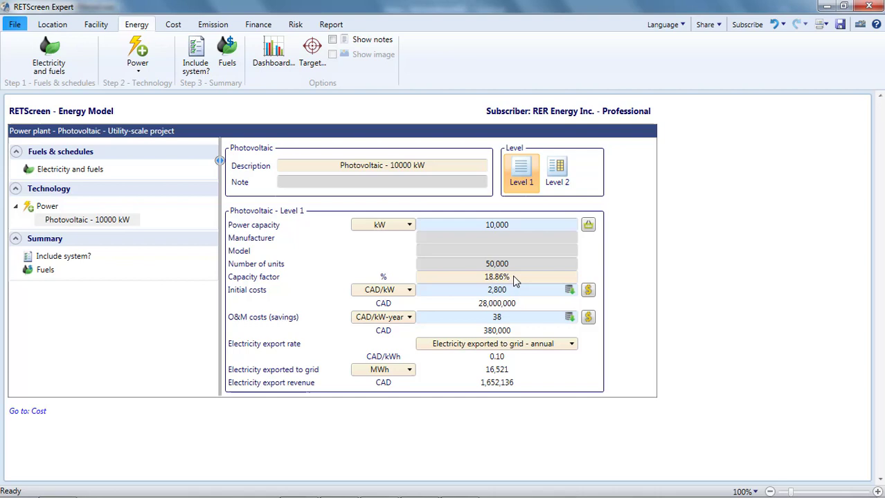
click(490, 277)
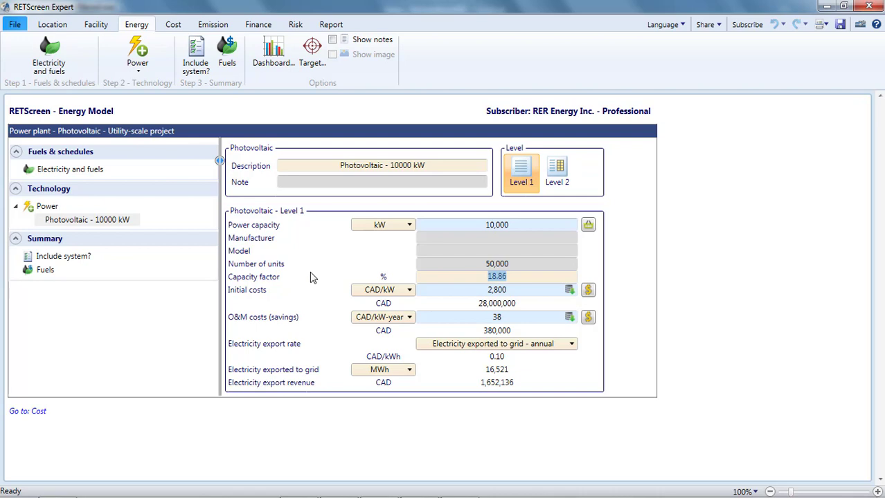
key(Return)
drag(443, 164, 320, 167)
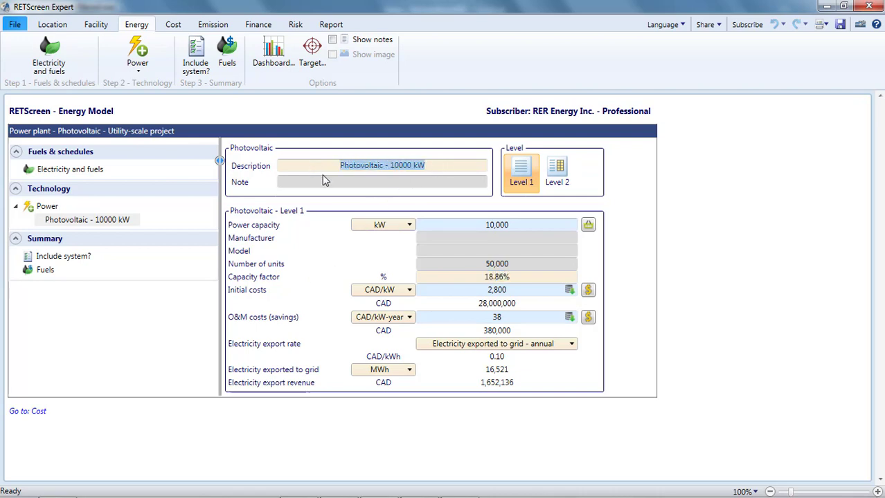
text(De)
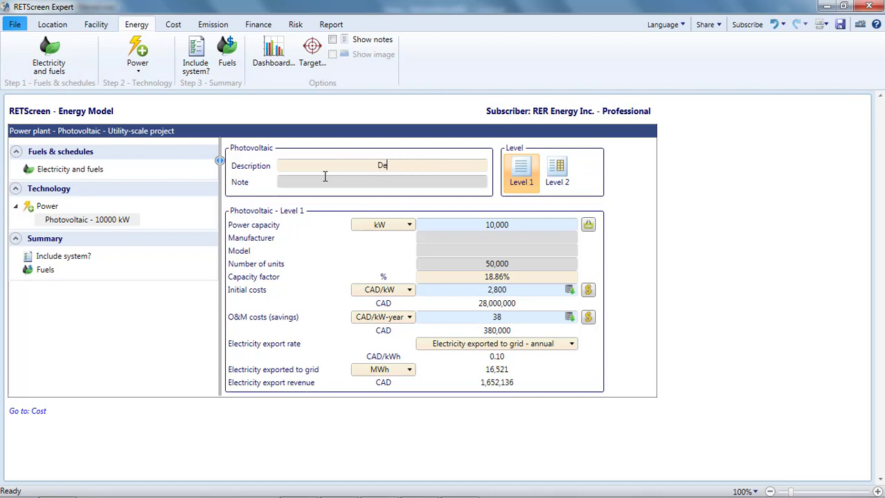
text(sert Sun 20)
text( MW)
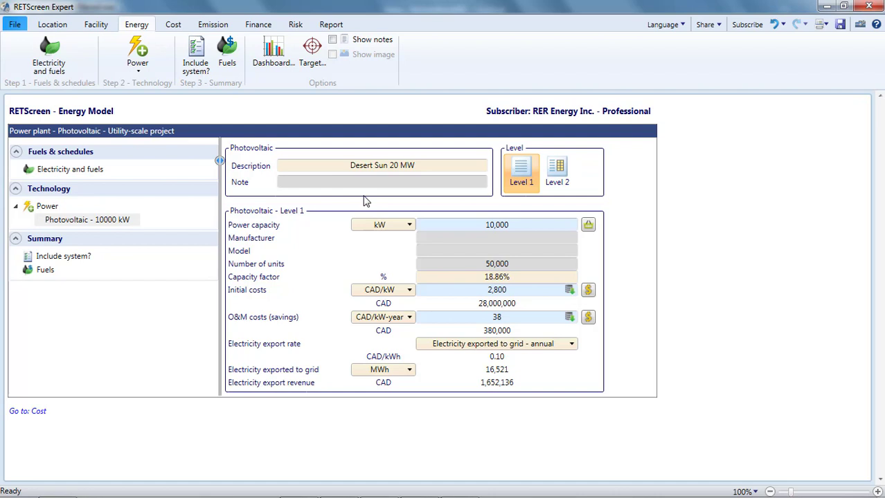
Commit the Desert Sun 20 MW name and set power capacity to 20 MW
click(511, 229)
click(411, 226)
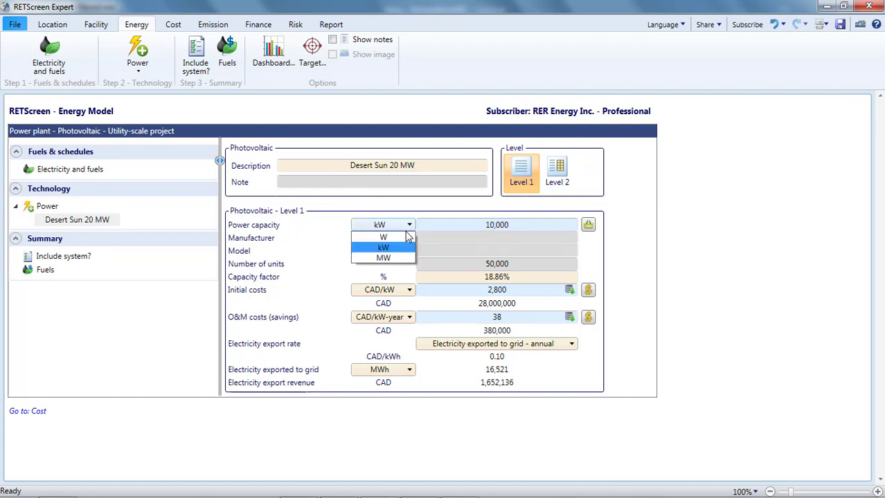
click(396, 257)
click(504, 230)
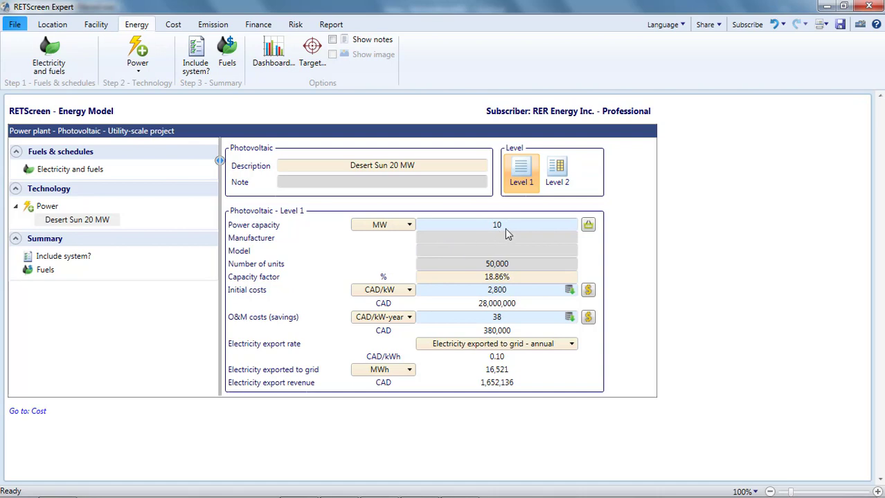
double_click(508, 229)
text(20)
key(Return)
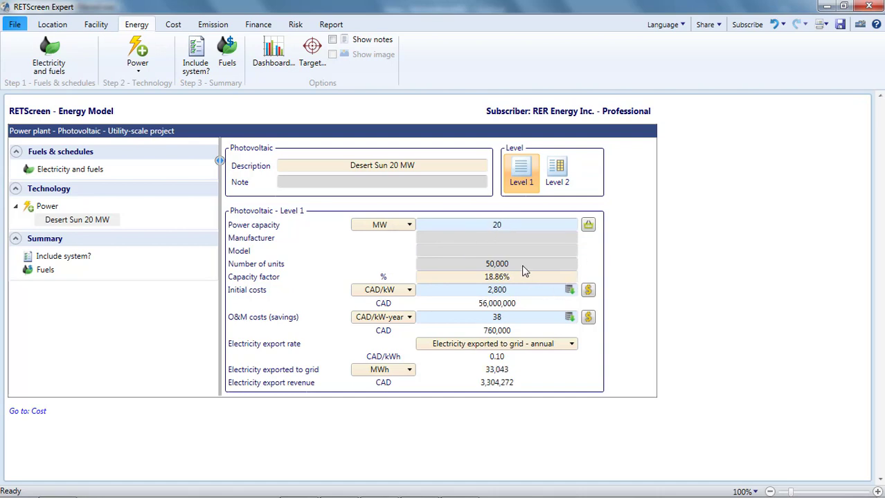
Clear the number of units and set a 19% capacity factor, checking the 33,288 MWh export
drag(519, 265, 461, 266)
key(BackSpace)
drag(543, 277, 464, 279)
text(19)
key(Return)
double_click(484, 369)
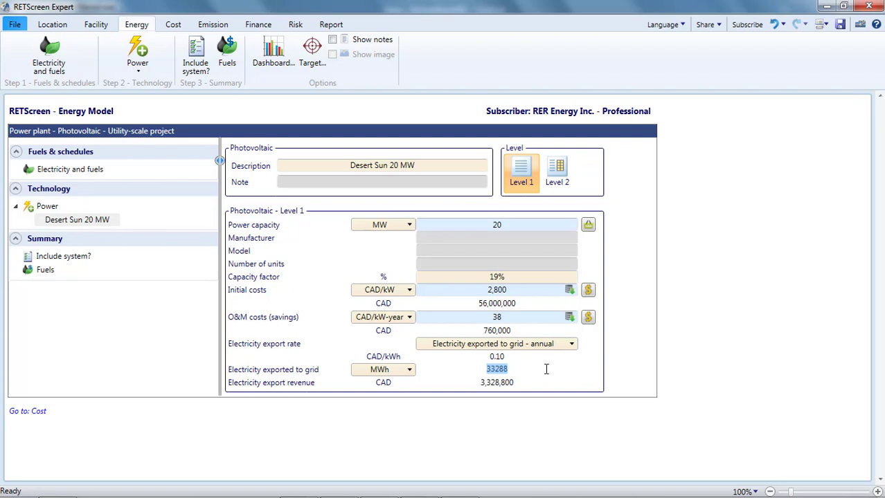
click(546, 370)
click(514, 382)
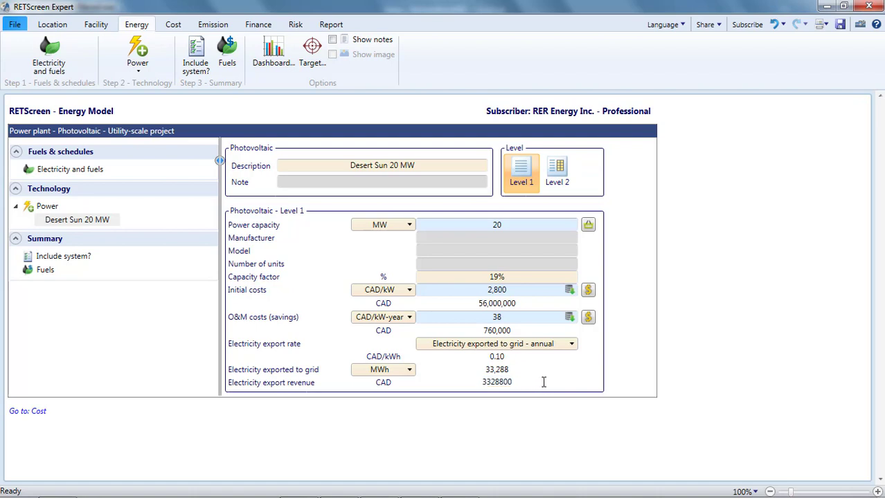
click(545, 354)
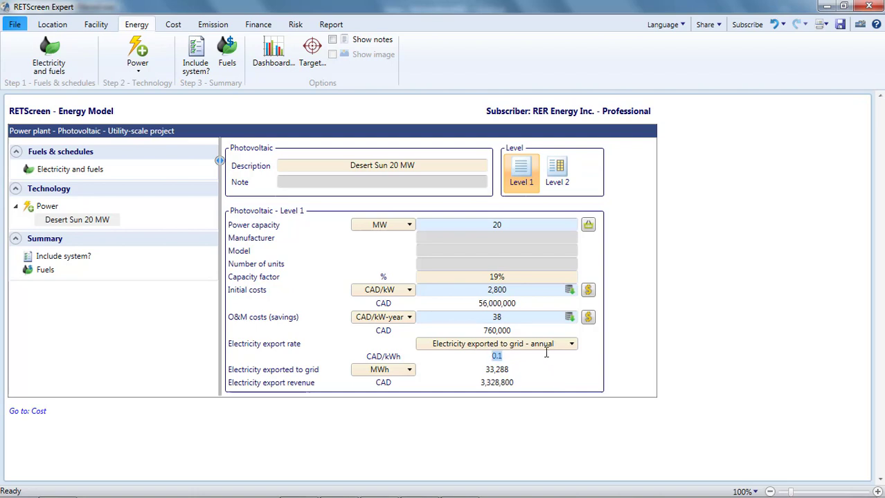
click(518, 290)
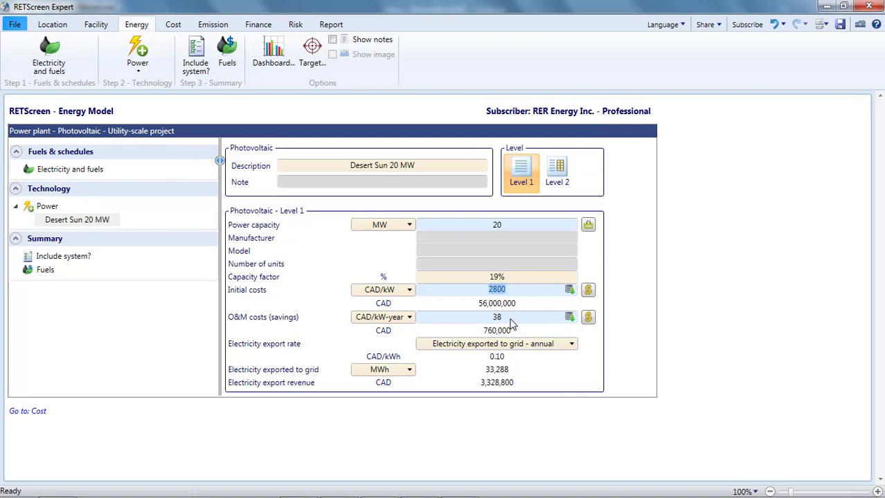
click(511, 319)
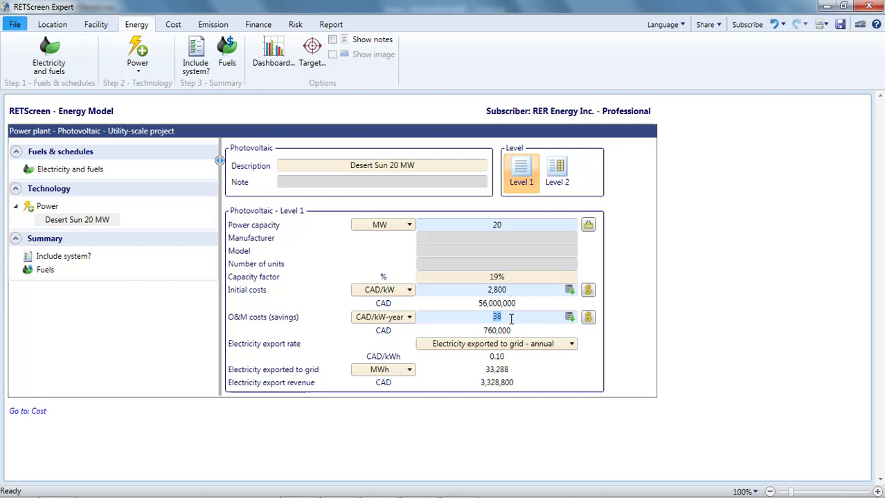
click(588, 344)
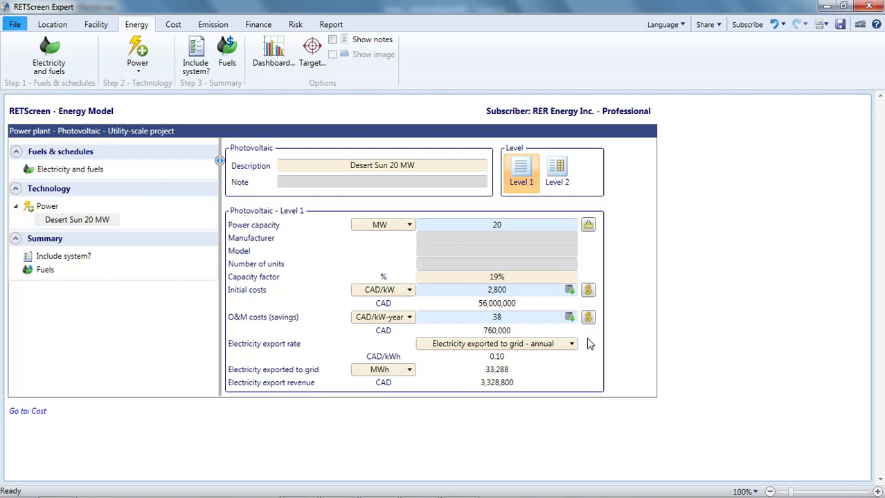
click(589, 291)
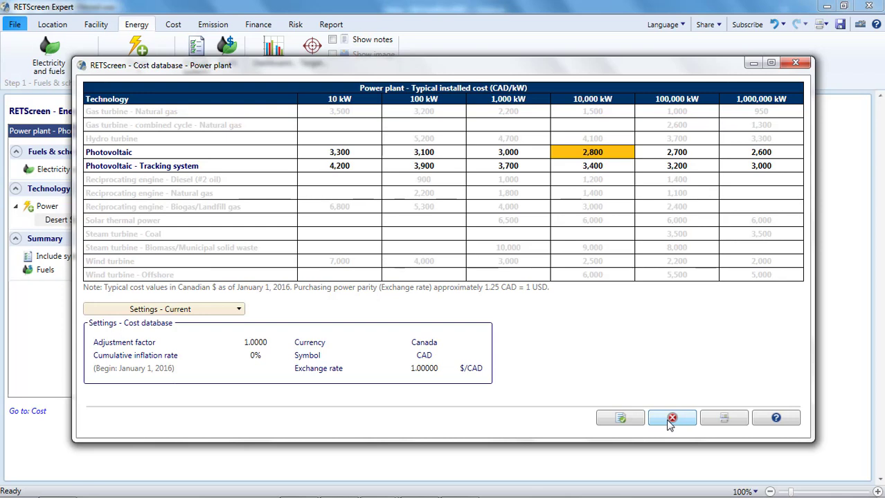
click(670, 422)
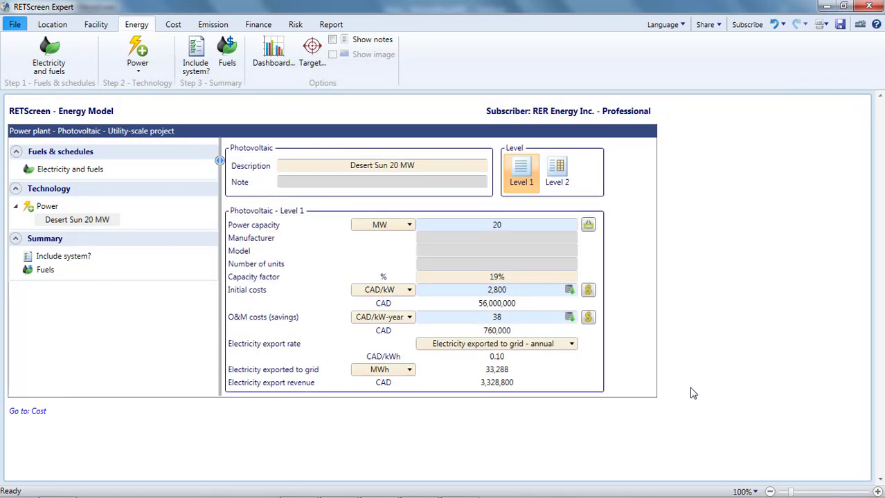
Set initial cost 1,400 CAD/kW and O&M 17 CAD/kW-year, checking the 28,000,000 and 340,000 totals
click(503, 291)
text(1400)
key(Return)
click(531, 320)
text(17)
key(Return)
click(504, 304)
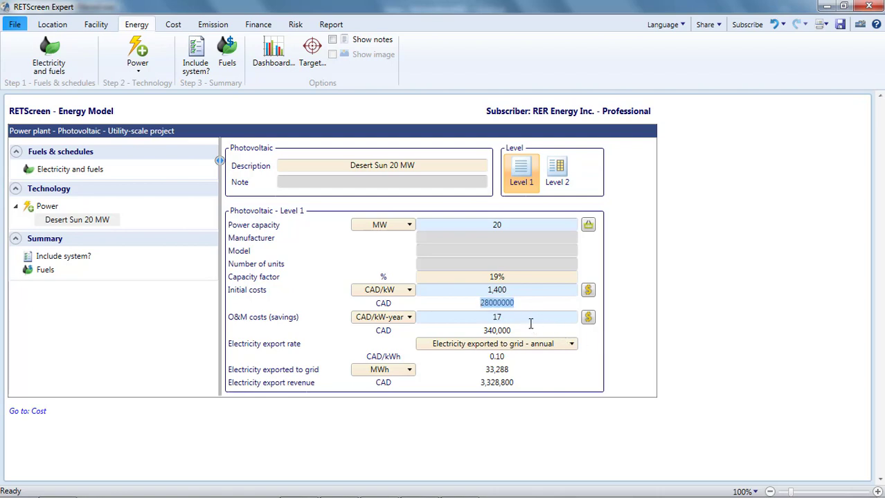
click(510, 332)
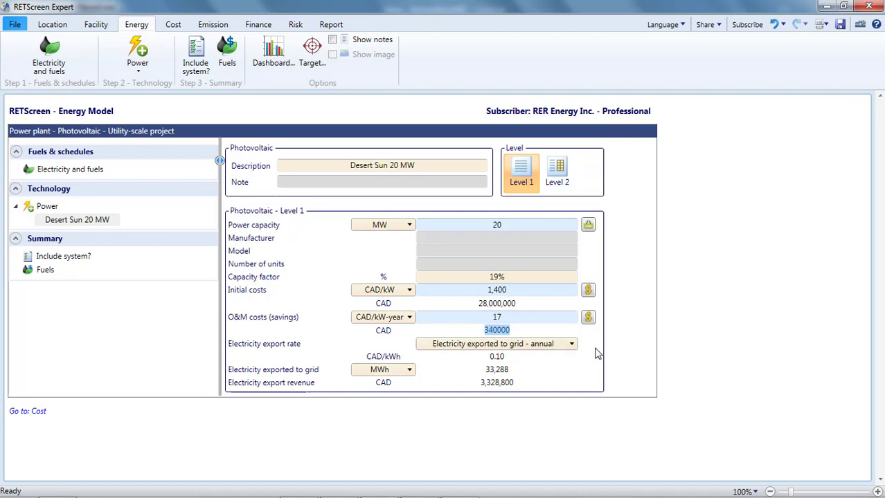
click(622, 350)
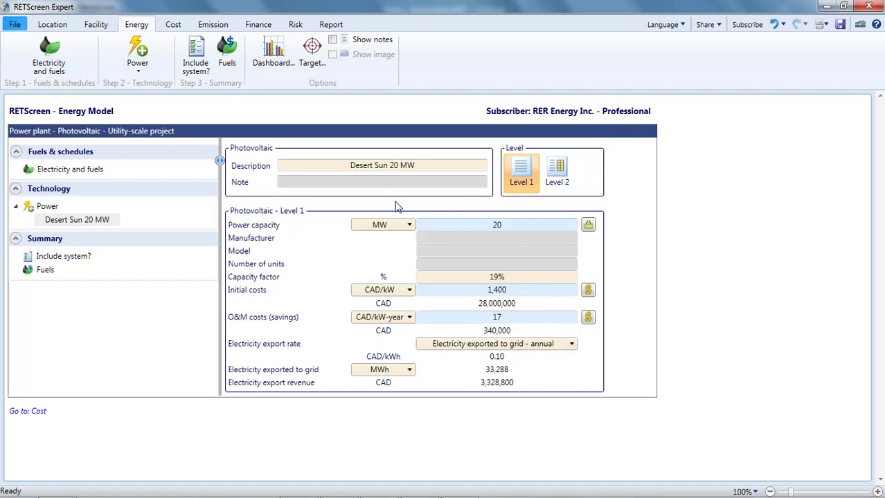
Keep the cost analysis at Level 1, then bring up the Emission worksheet showing 93% reduction
click(172, 25)
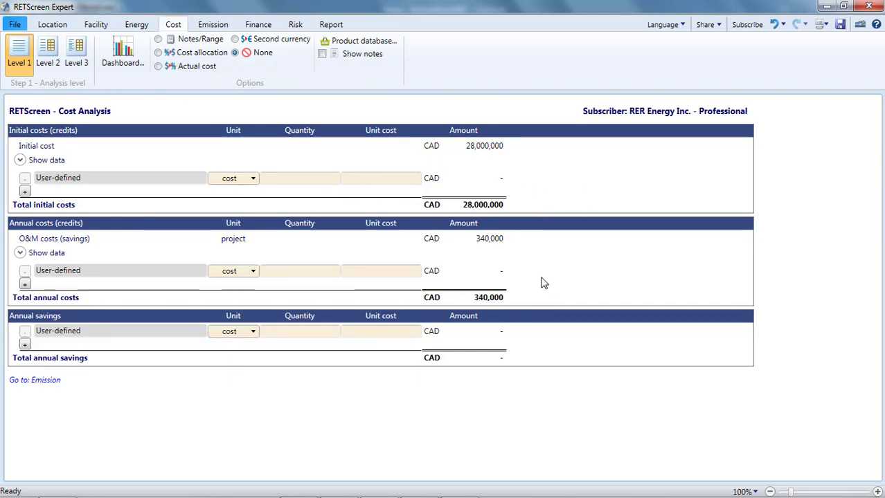
click(26, 54)
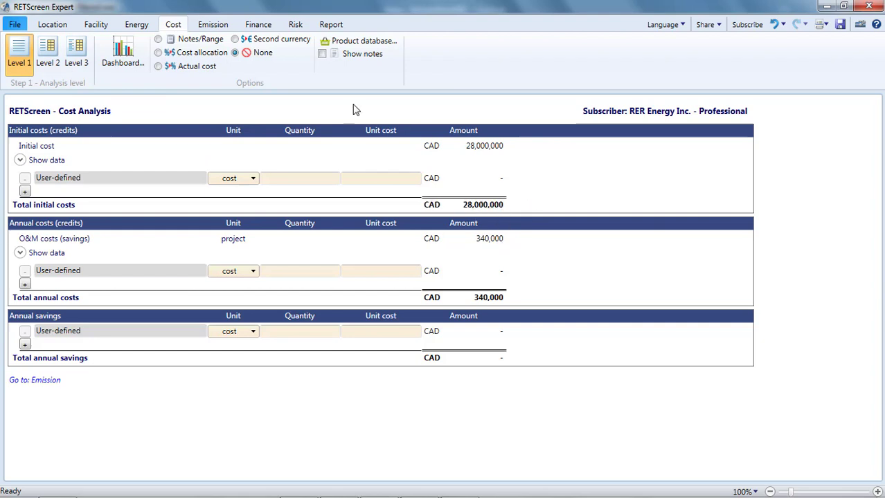
click(215, 26)
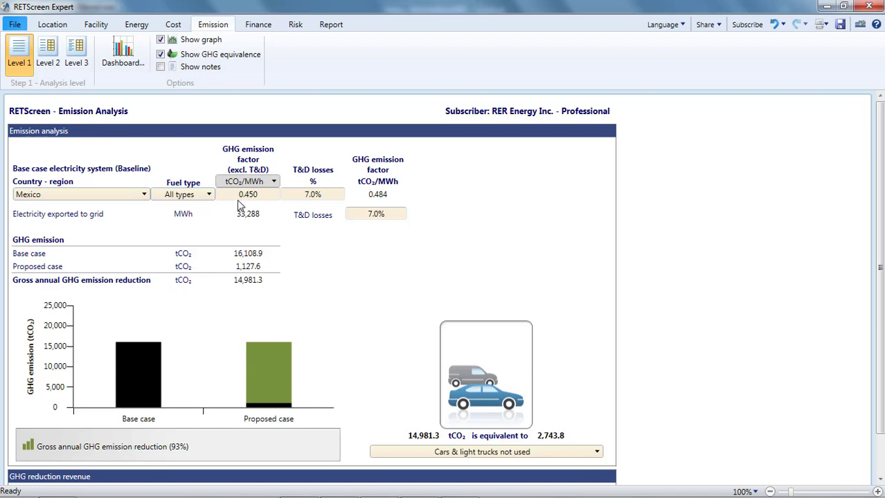
Raise the baseline T&D losses to 14%, leaving the emission factors unchanged
click(263, 198)
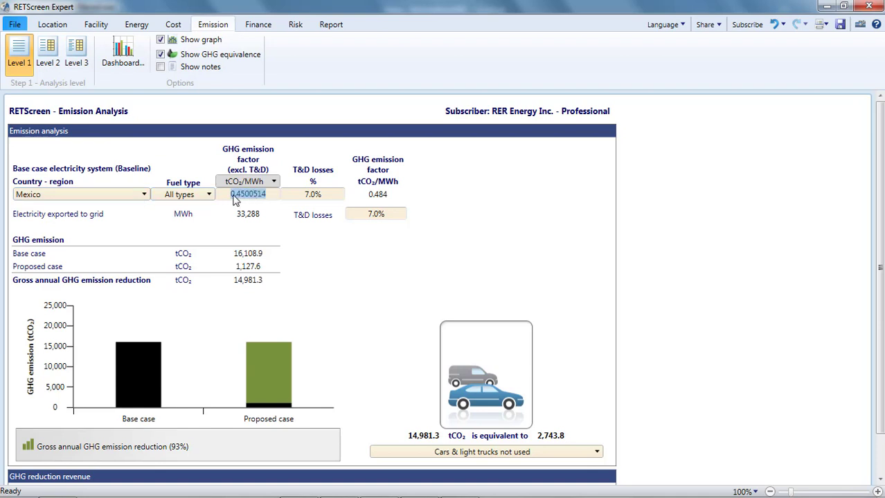
click(443, 213)
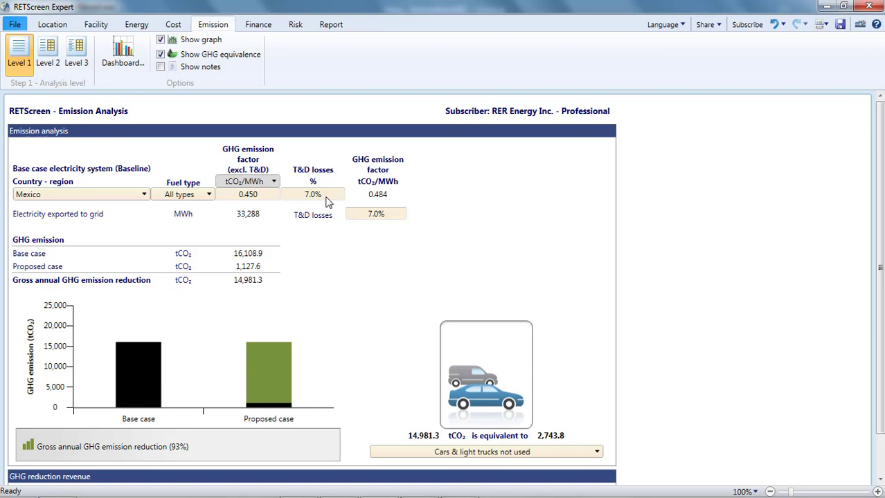
click(328, 200)
text(4)
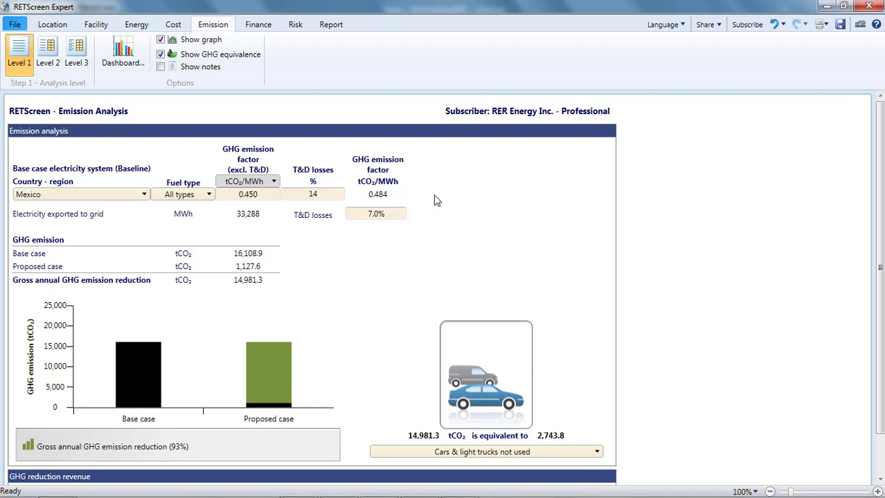
click(435, 201)
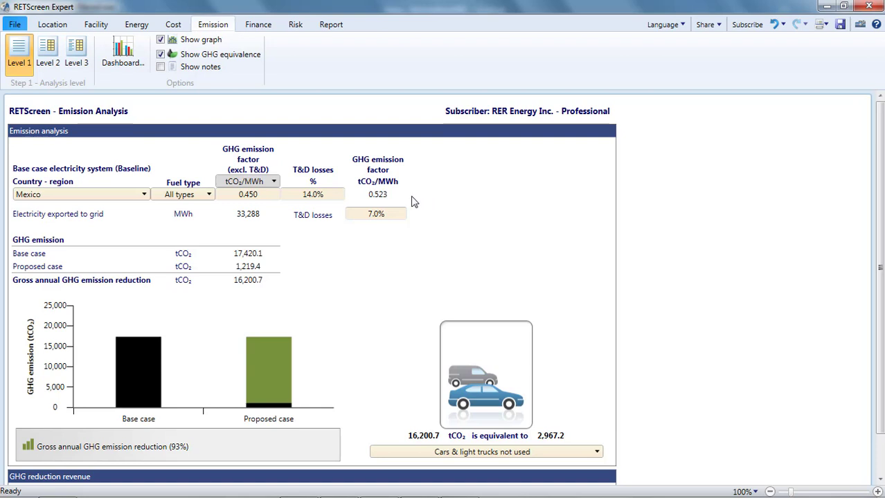
click(388, 197)
key(Return)
Set export T&D losses to 12% and check the resulting 15,329.7 tCO₂ gross reduction
click(374, 215)
text(2)
key(Return)
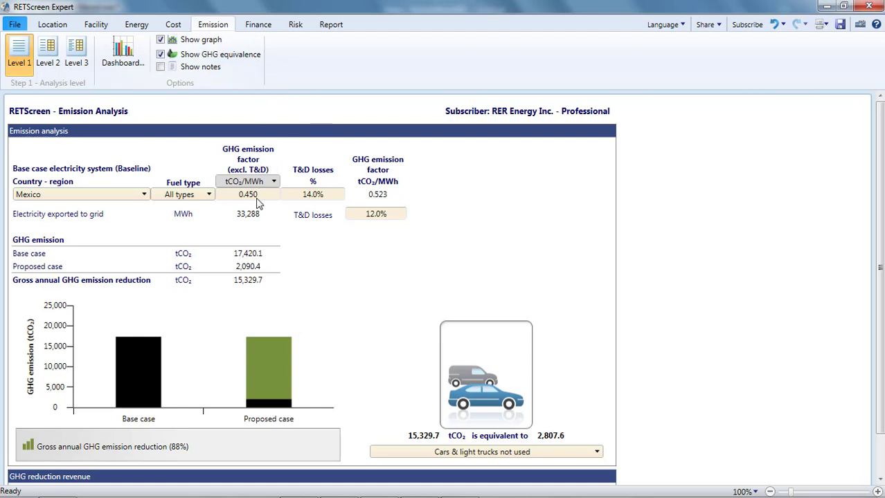
click(258, 274)
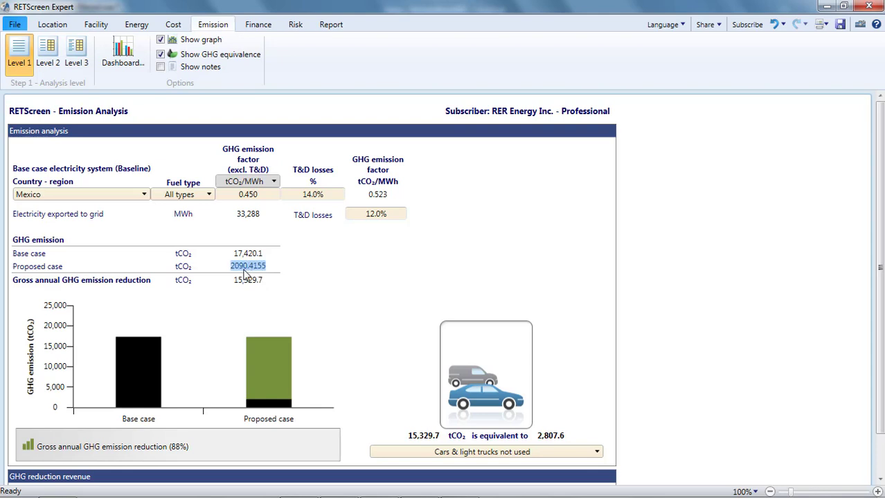
click(255, 255)
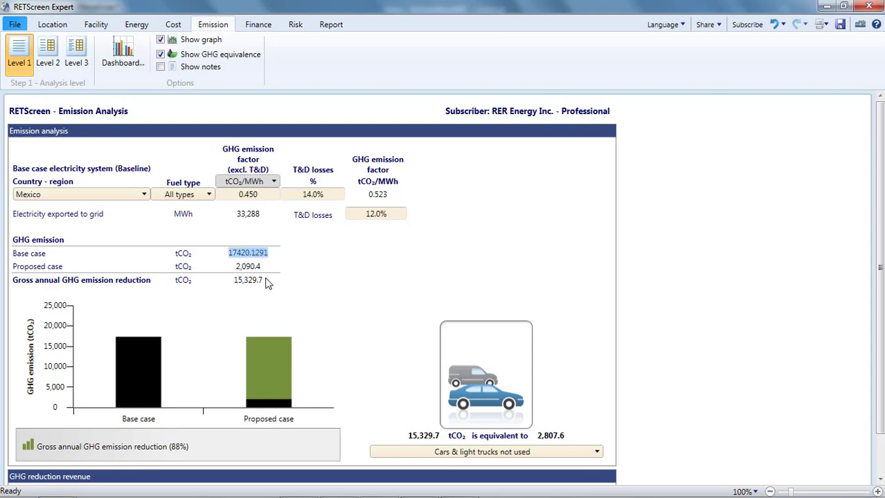
click(256, 280)
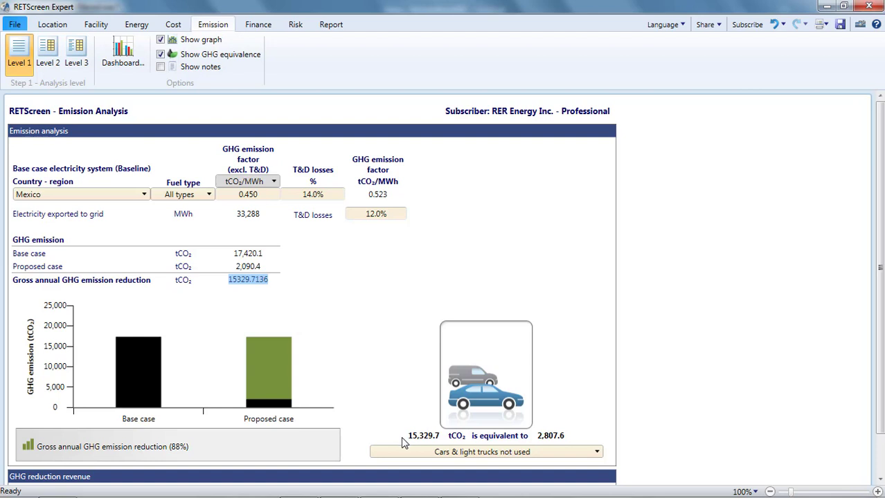
Express the 15,329.7 tCO₂ reduction as litres of gasoline, leaving the credit rate blank
click(545, 453)
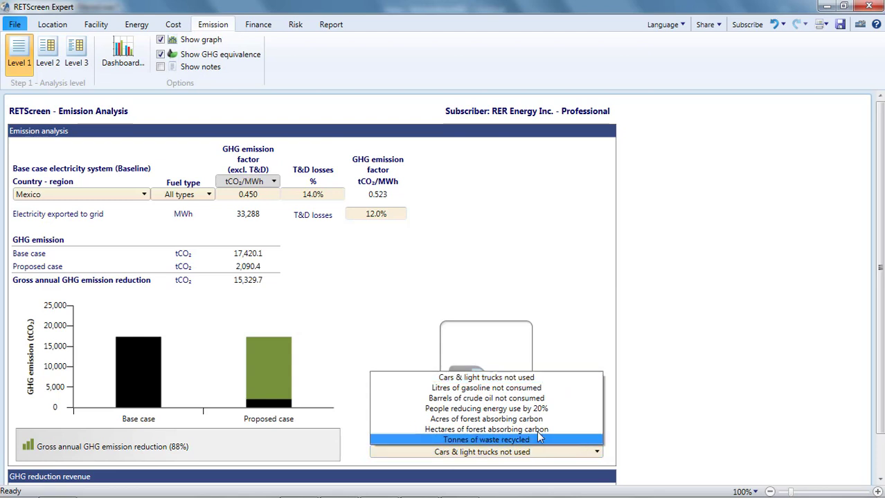
click(531, 388)
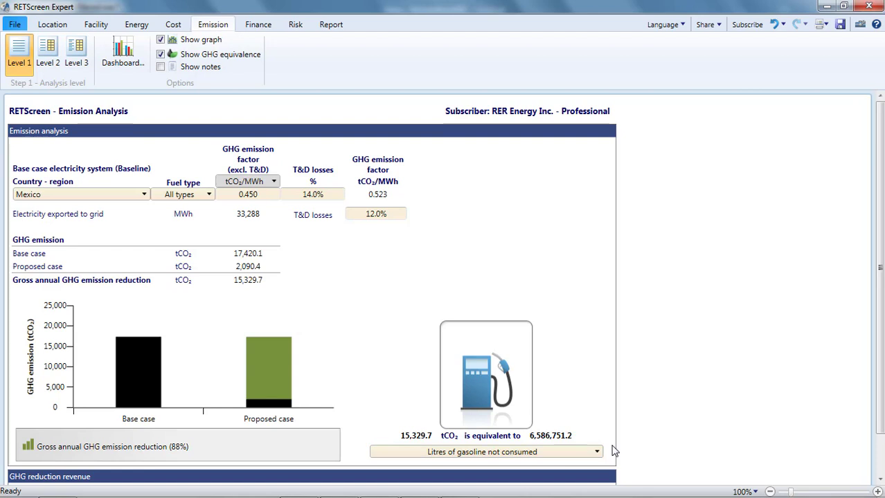
scroll(613, 451, down, 2)
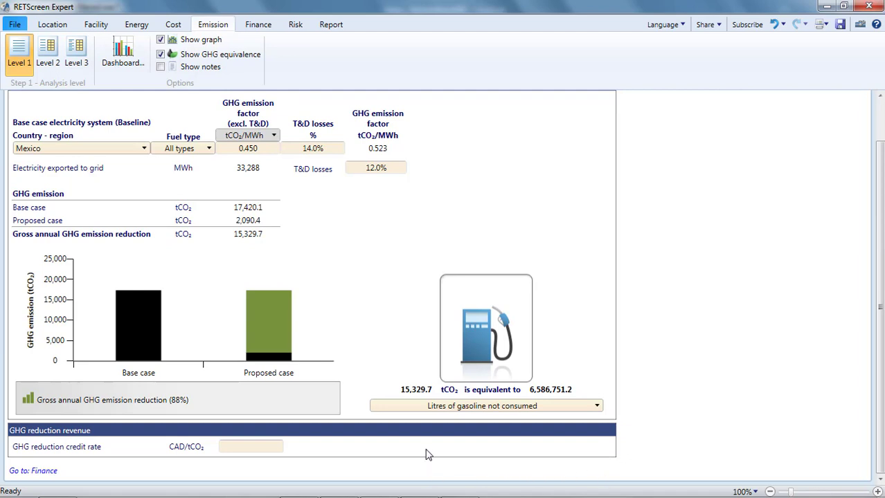
click(257, 446)
text(0)
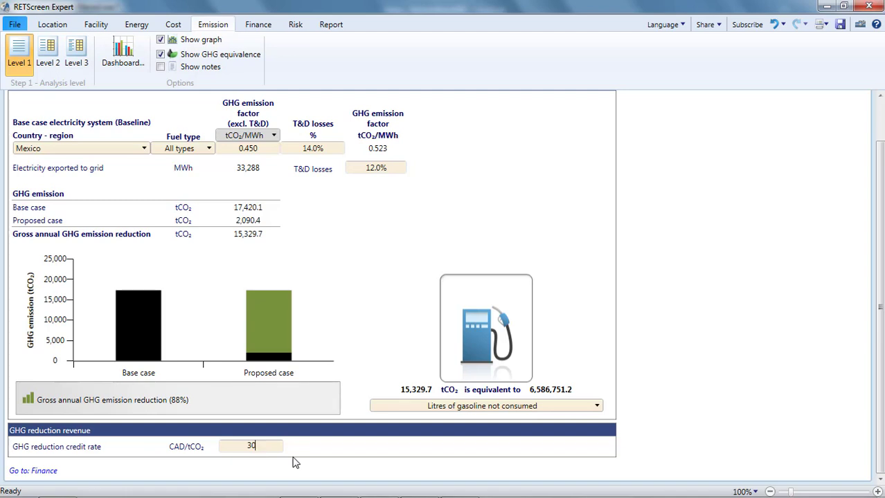
key(Return)
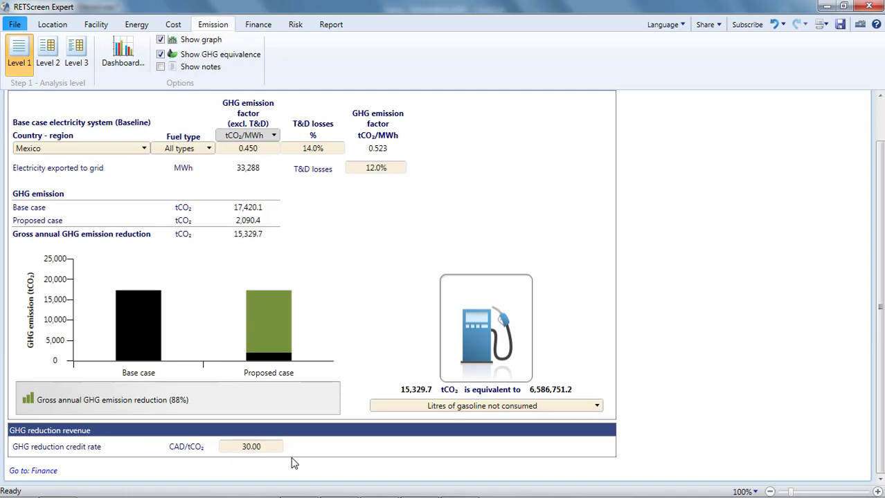
scroll(293, 471, down, 2)
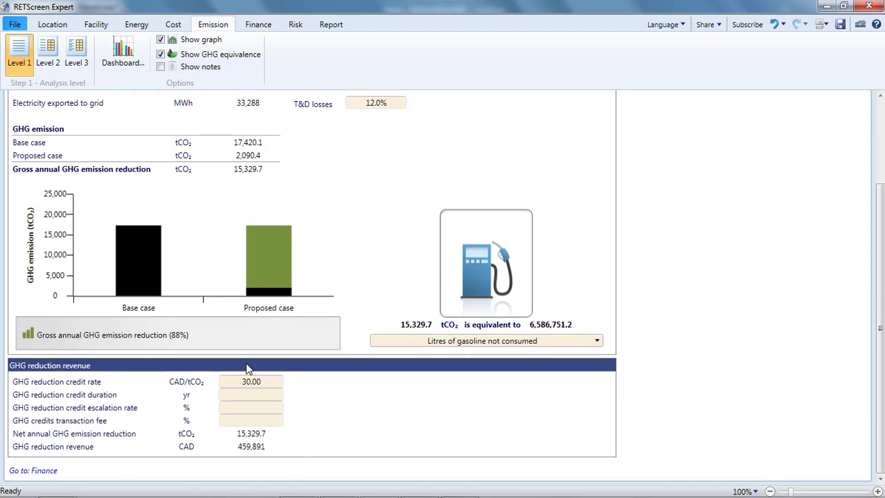
key(Delete)
In the Finance worksheet, set 3% inflation, 25-year project life and 3% export escalation
click(255, 26)
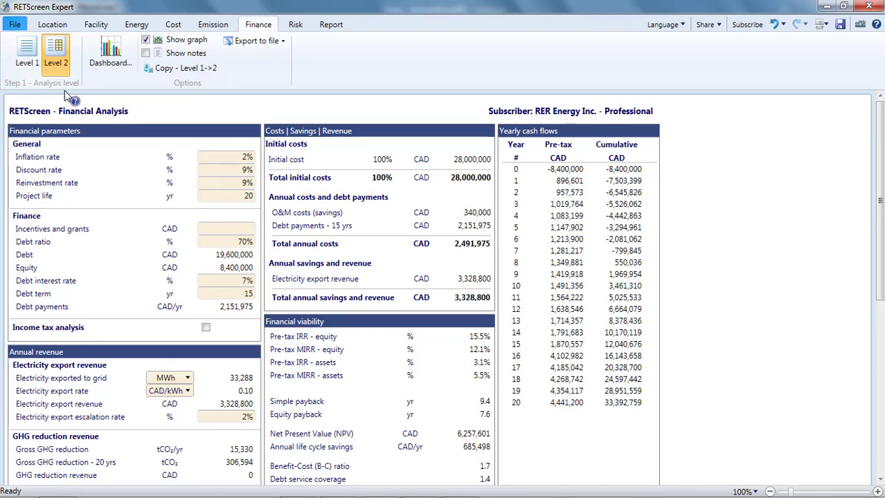
click(246, 157)
text(3)
key(Return)
double_click(254, 197)
text(25)
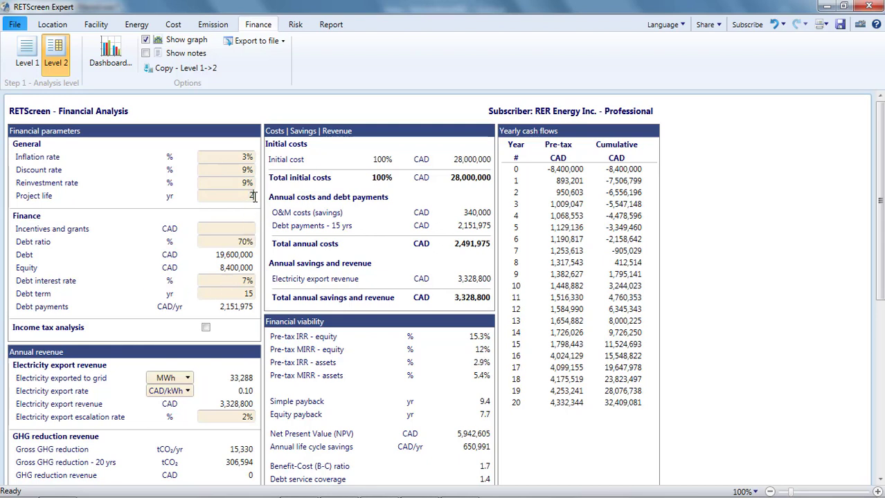
double_click(243, 416)
text(3)
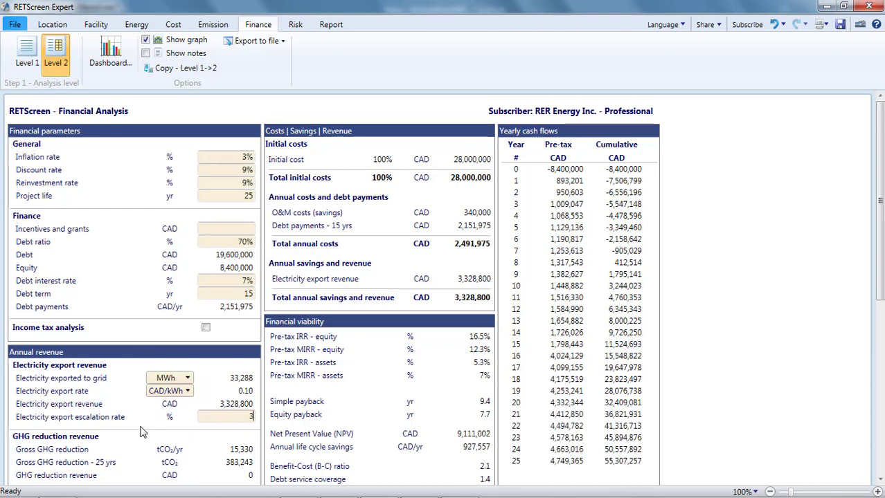
key(Return)
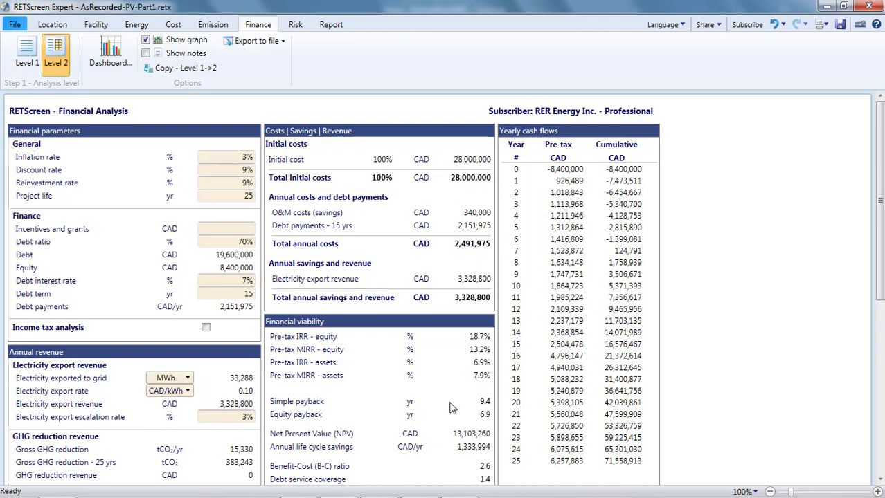
Review the financial results: 18.7% equity IRR and 0.092 CAD/kWh energy production cost
scroll(449, 408, down, 1)
scroll(449, 409, down, 1)
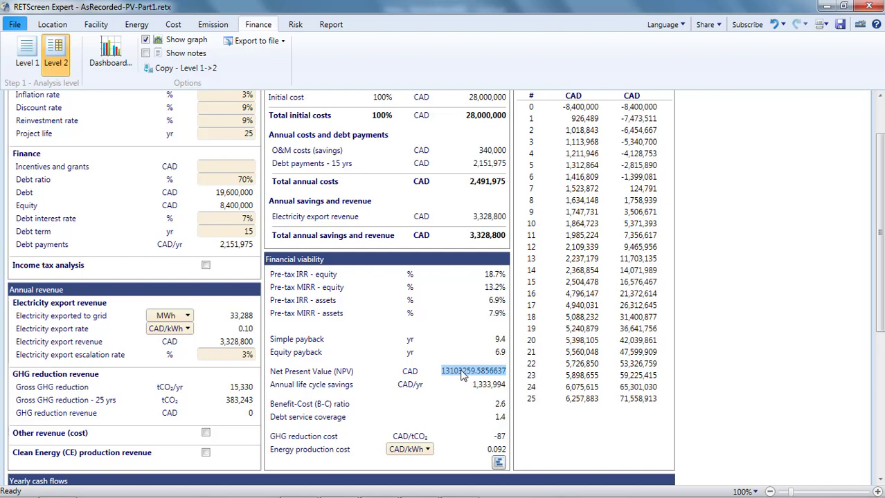
click(478, 275)
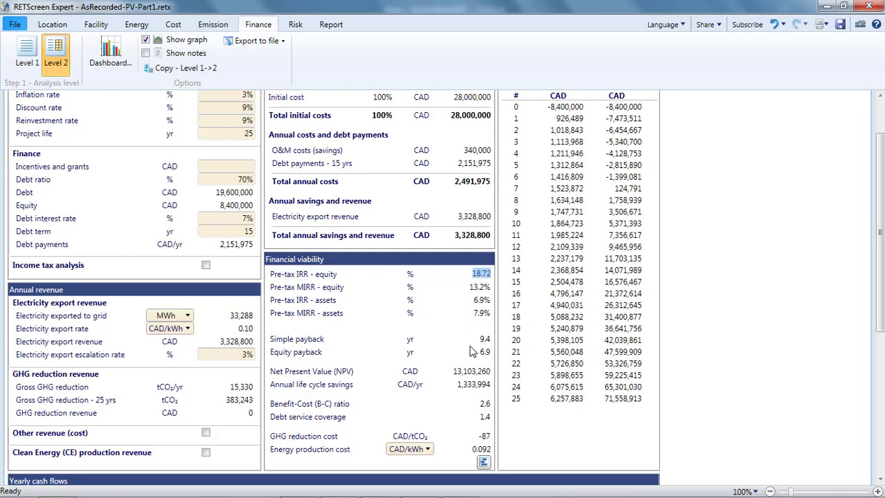
click(476, 450)
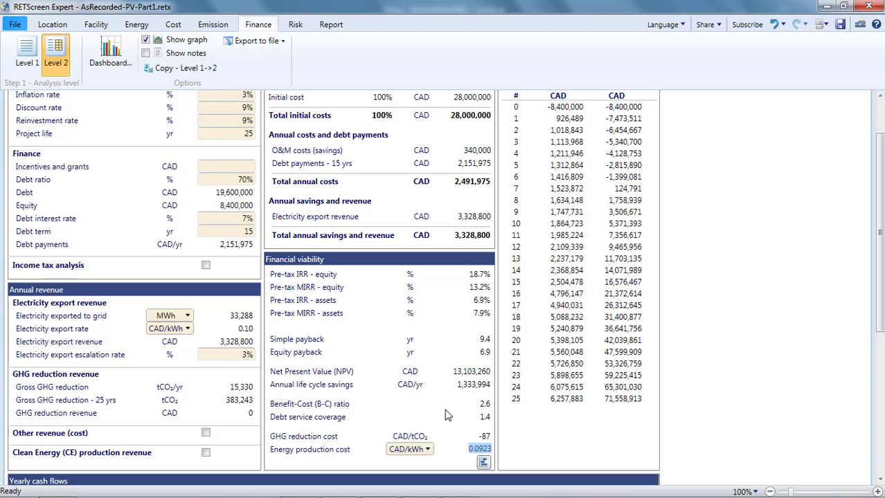
scroll(447, 415, down, 1)
scroll(447, 416, down, 4)
scroll(474, 301, down, 2)
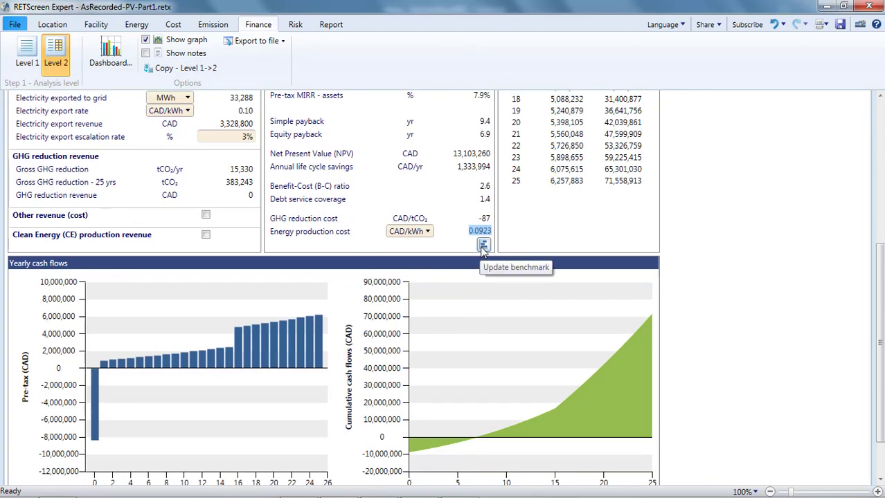
Make 0.092 CAD/kWh the Facility benchmark and view the power-plant benchmark chart
click(483, 246)
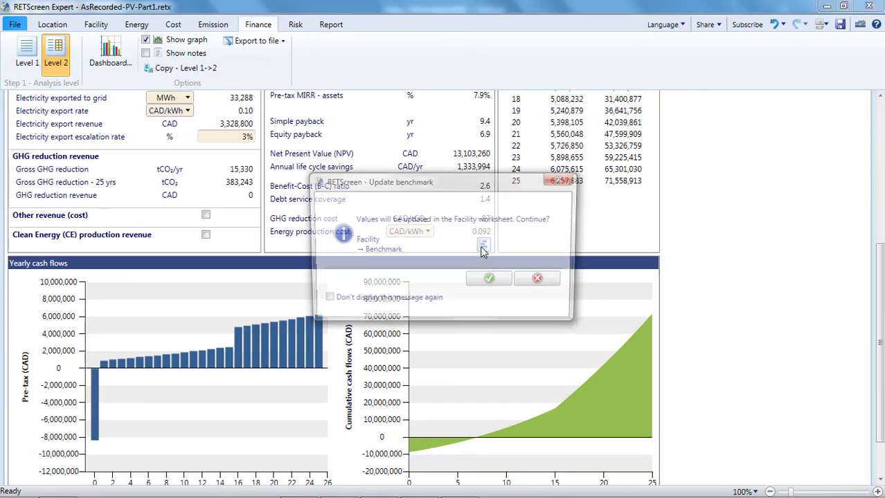
click(489, 282)
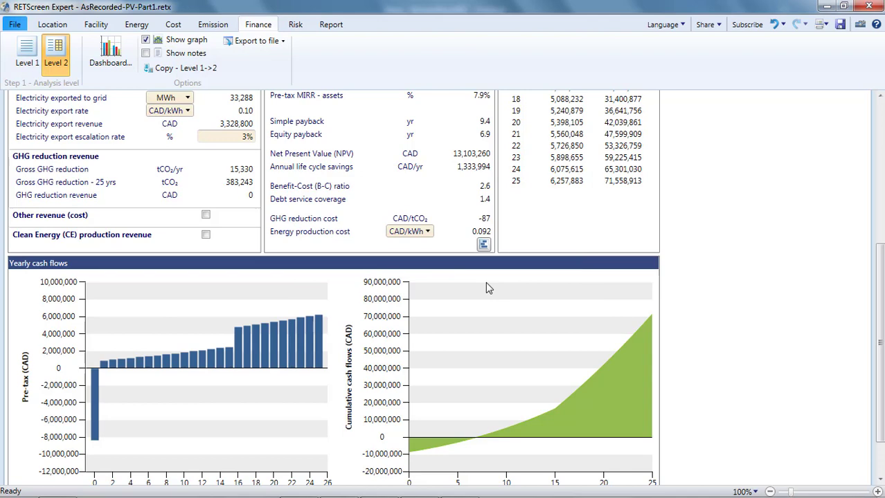
click(98, 28)
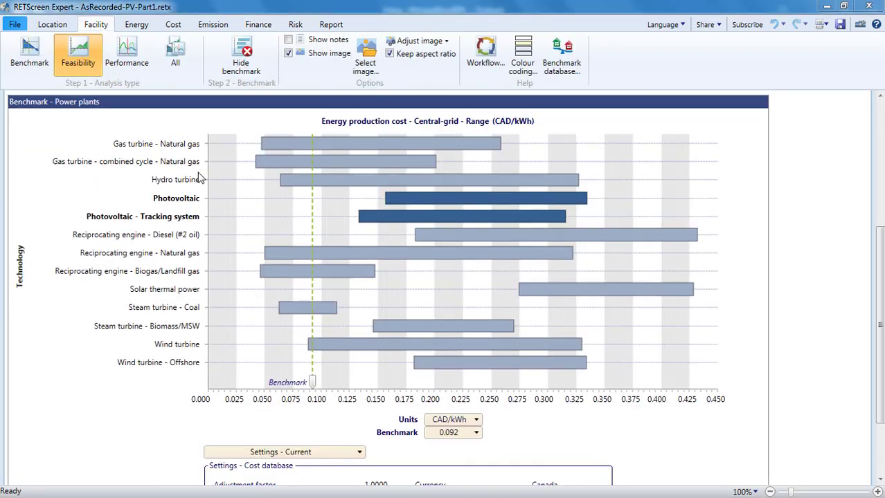
Show the File Home view with the workflow wheel, Desert Sun project still open
click(15, 27)
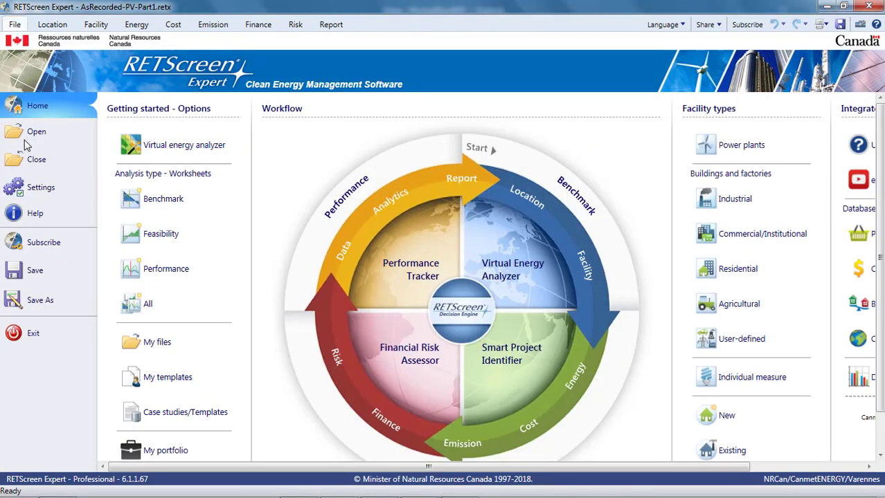